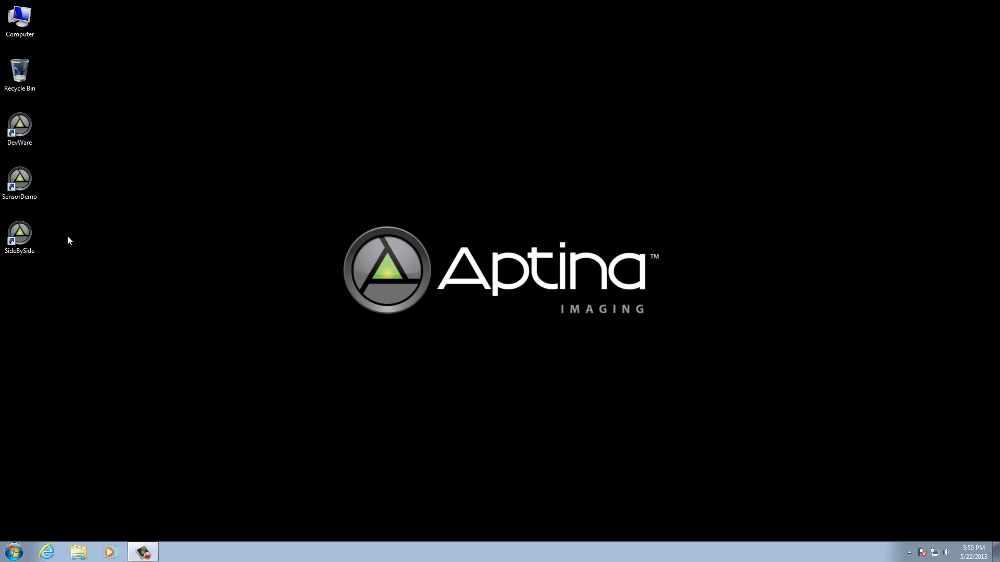
Step: Launch the DevSuite Quick-Start Guide PDF from All Programs > Aptina Imaging
left_click(15, 550)
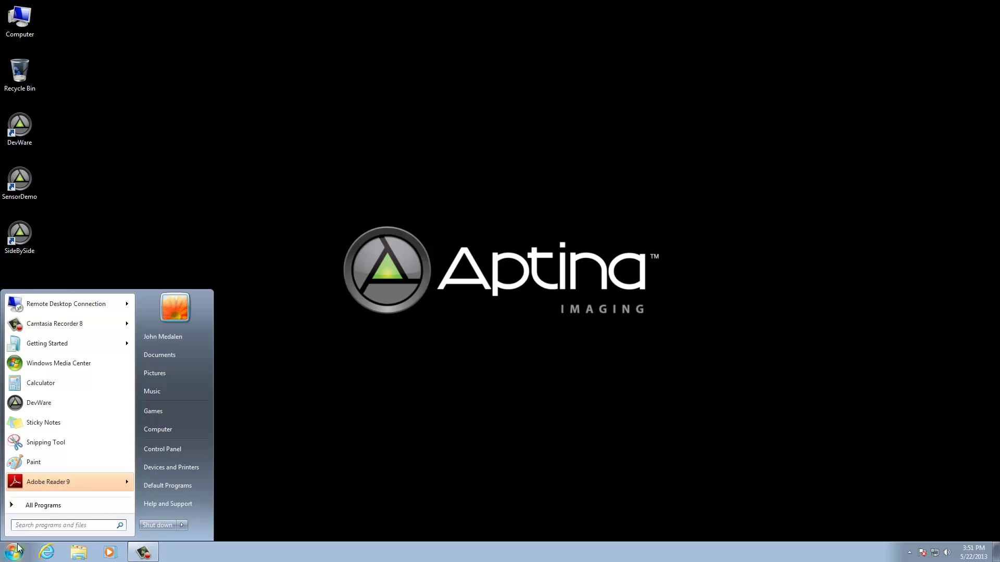
left_click(33, 506)
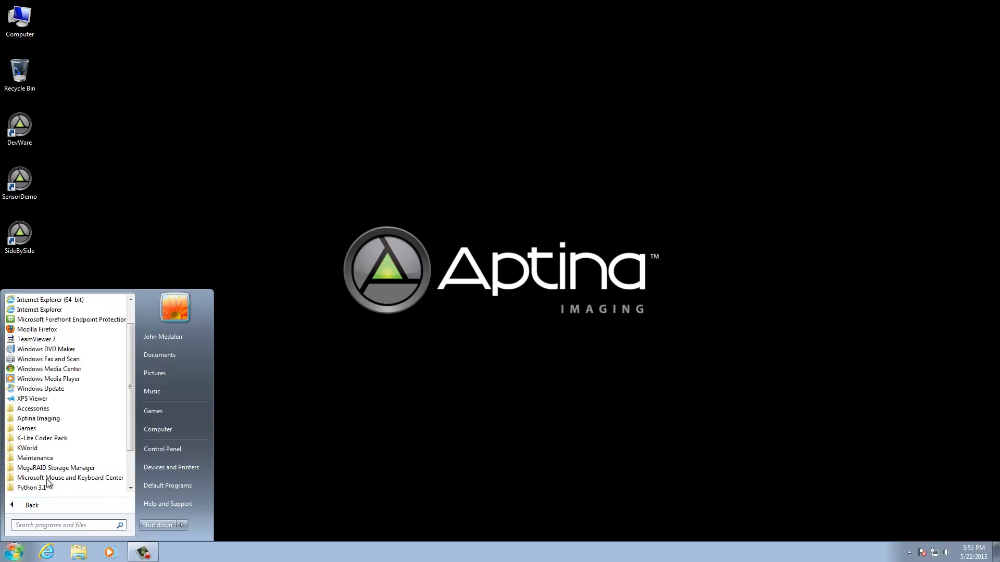
left_click(46, 420)
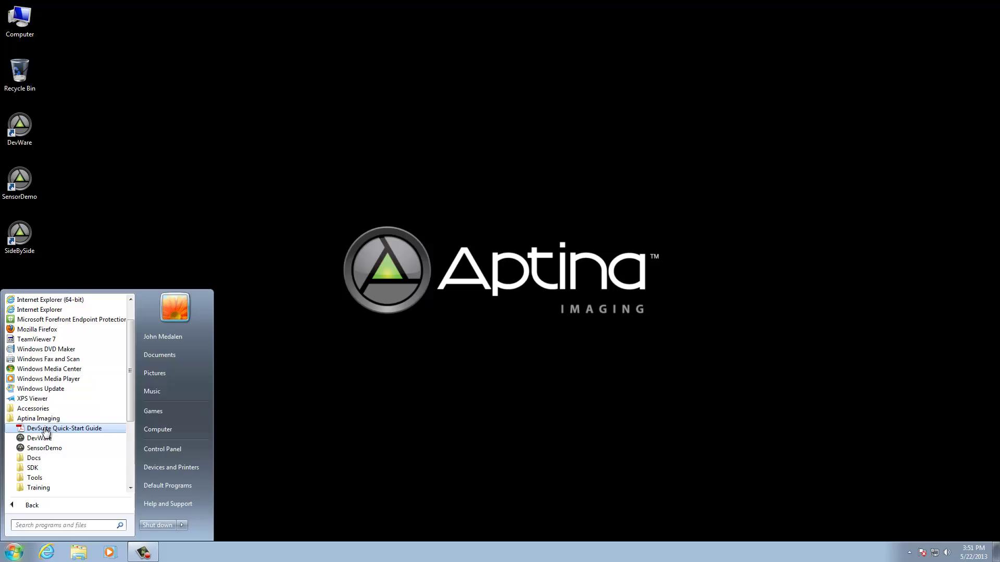
left_click(45, 429)
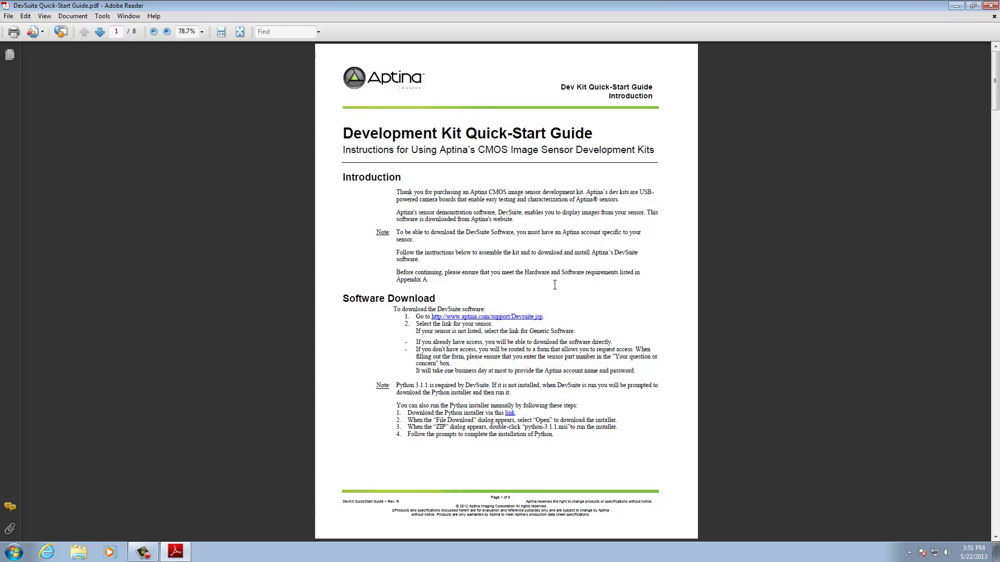
Step: Scroll the Quick-Start Guide down to page 3, Installing DevSuite
scroll(555, 285, "down", 10)
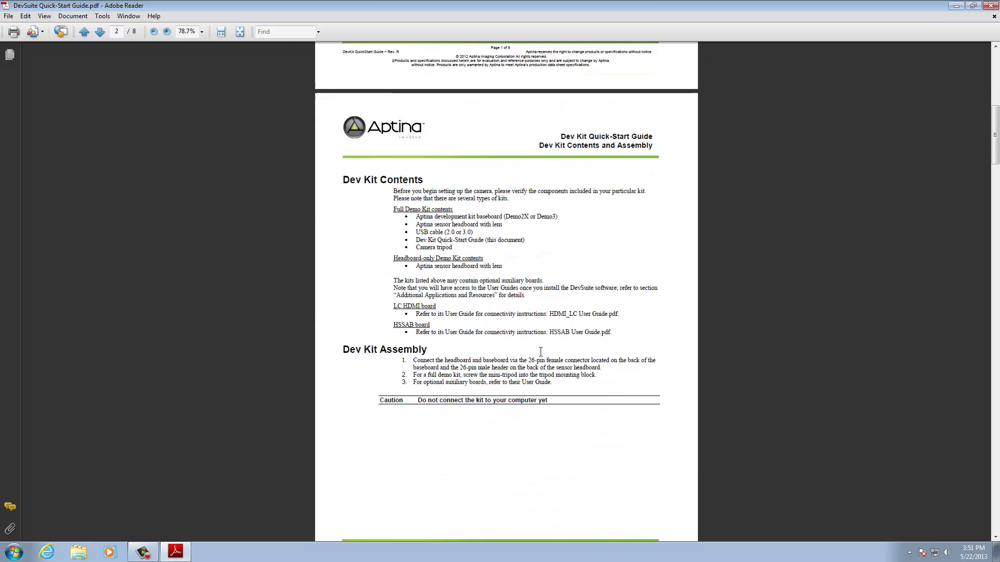
scroll(540, 352, "down", 1)
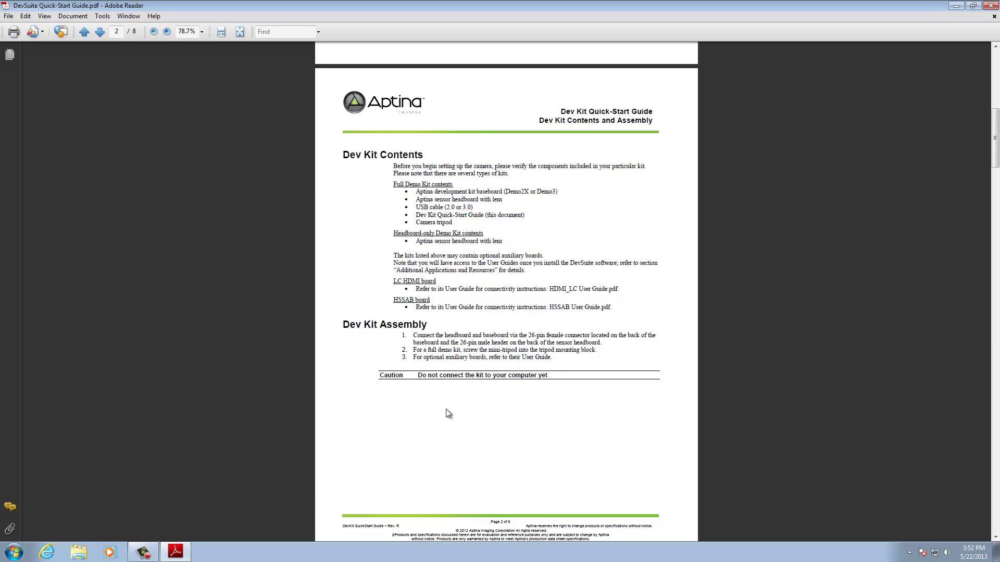
scroll(446, 408, "down", 10)
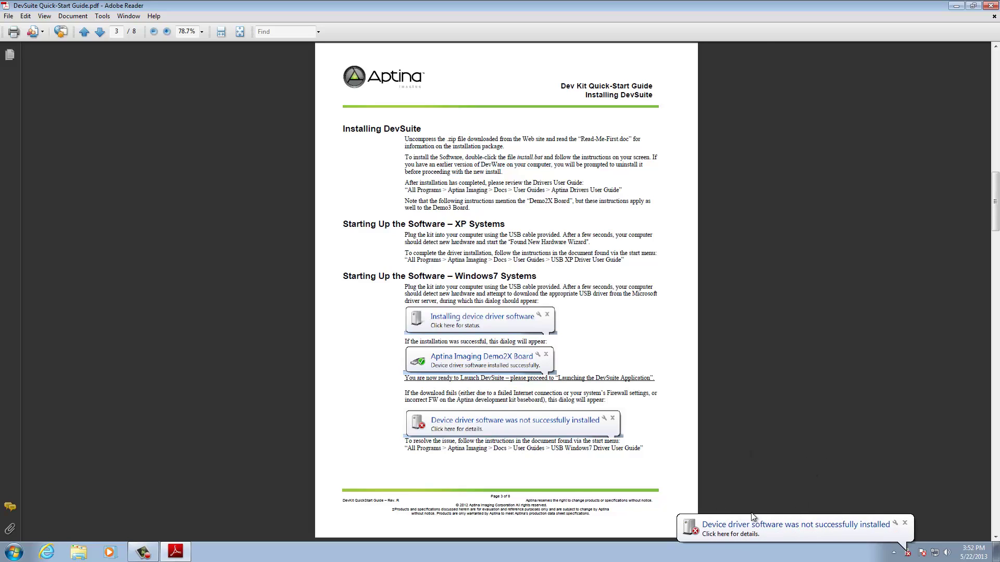
Step: View the failed Demo2X driver installation details from the tray balloon, then close them
left_click(734, 537)
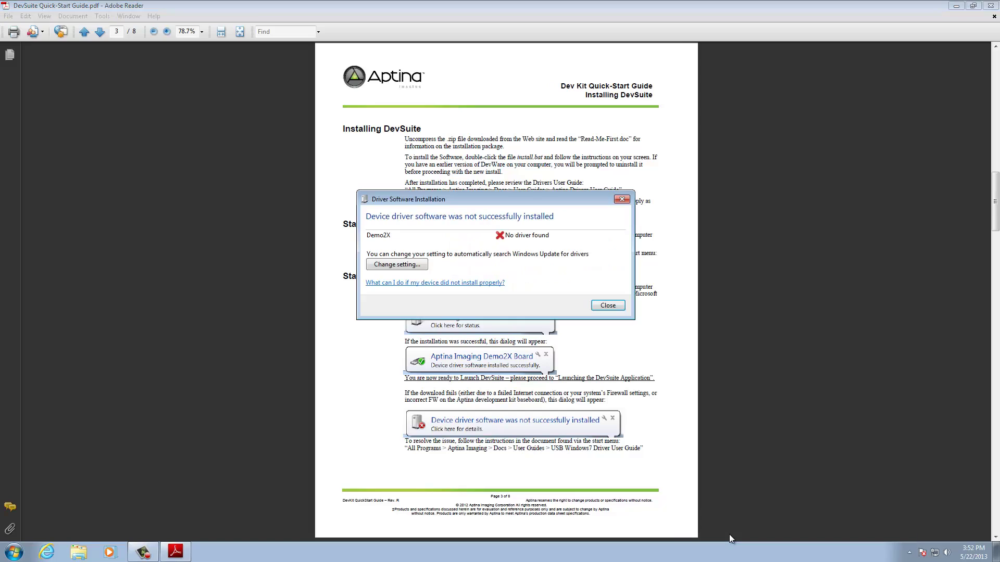
left_click(608, 307)
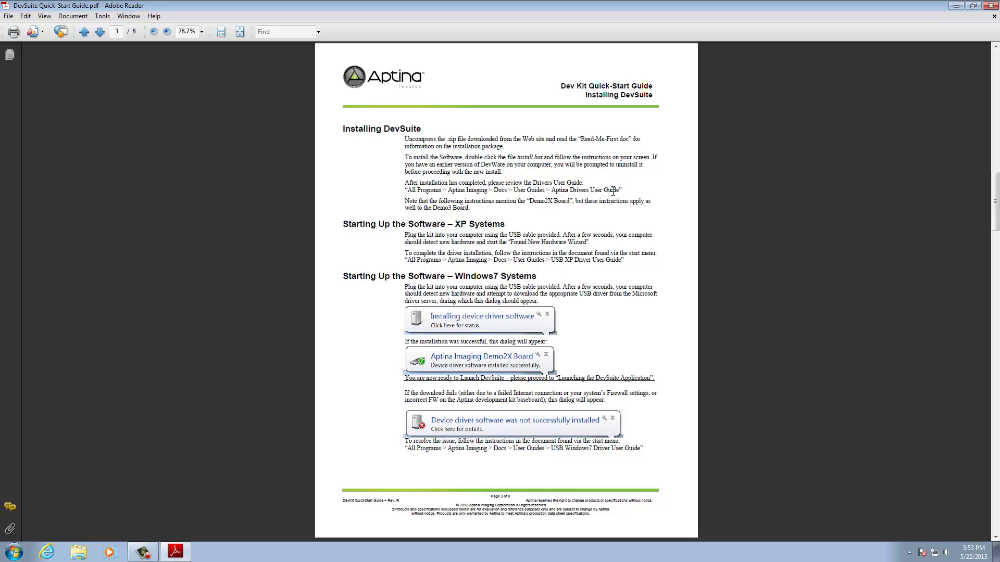
Step: Open the Aptina Drivers User Guide from Aptina Imaging > Docs > User Guides
left_click(10, 552)
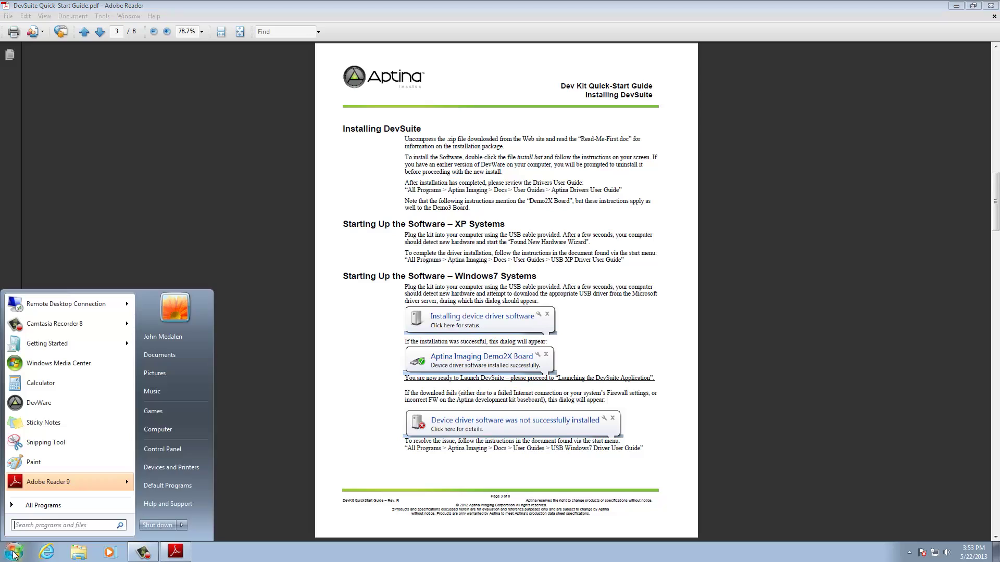
left_click(44, 505)
left_click(56, 419)
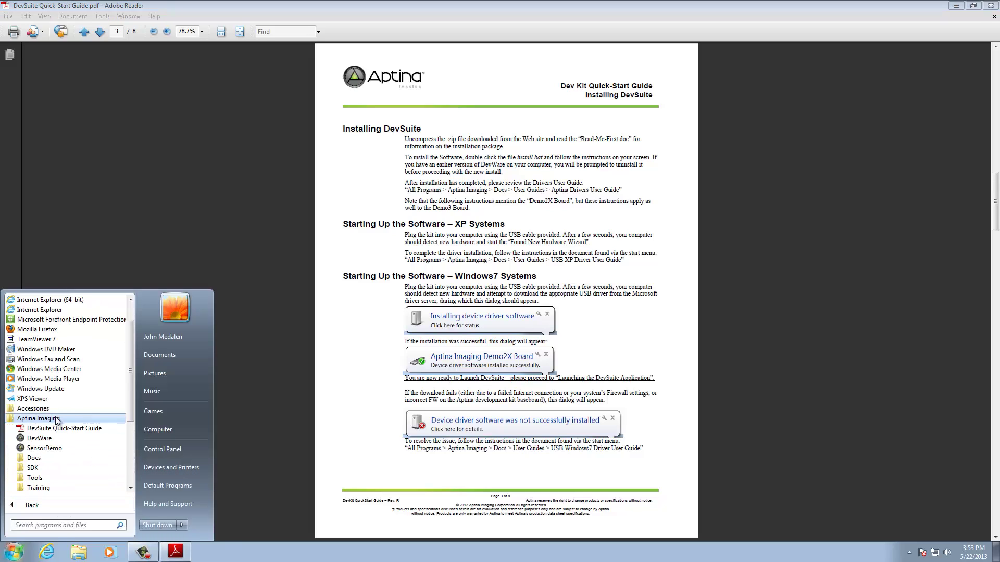
left_click(34, 458)
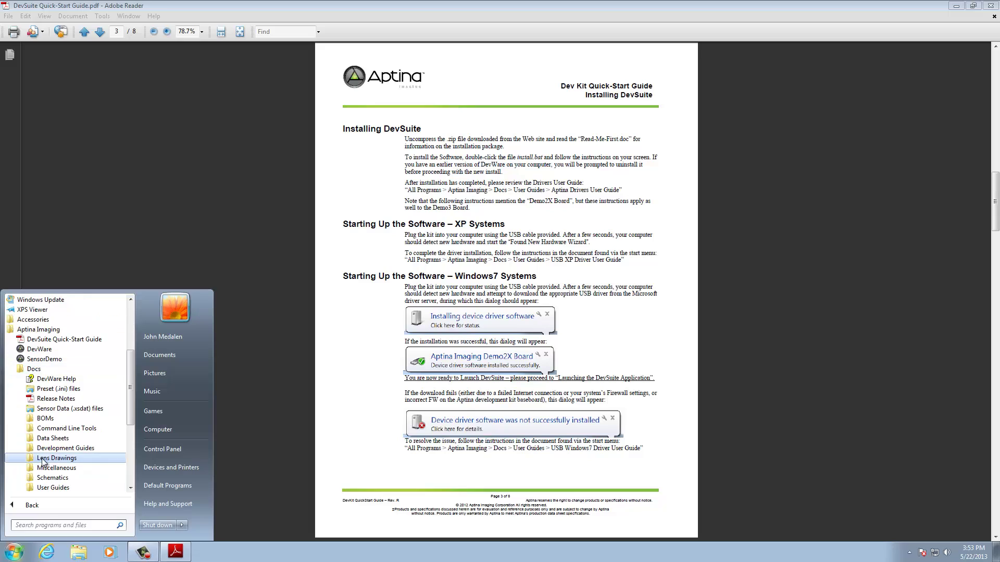
left_click(60, 490)
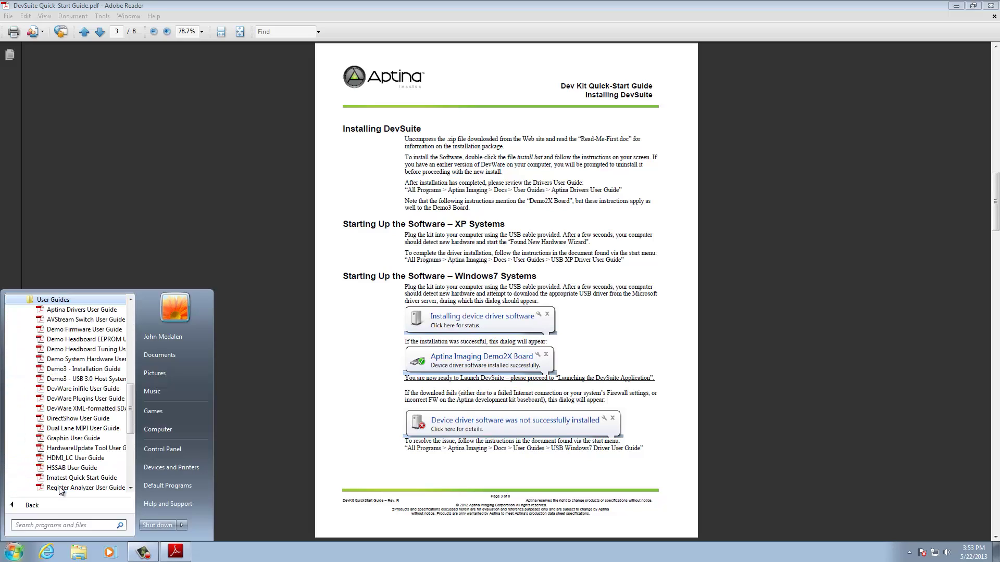
left_click(101, 311)
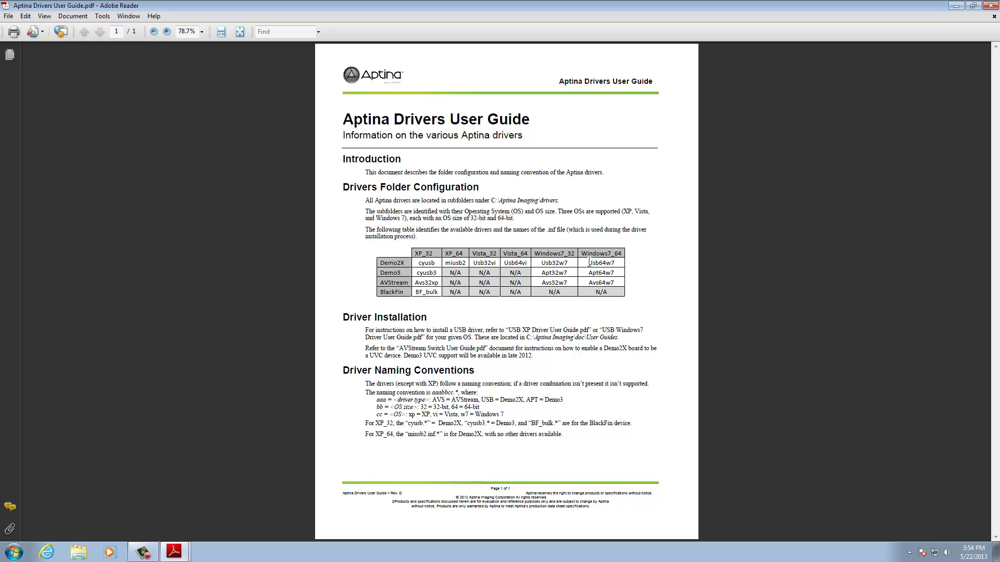
Step: Highlight Usb64w7 in the Demo2X row under the Windows7_64 column
left_click_drag(589, 261, 617, 263)
Step: Open the USB Windows7 Driver User Guide from Aptina Imaging > Docs > User Guides
left_click(15, 551)
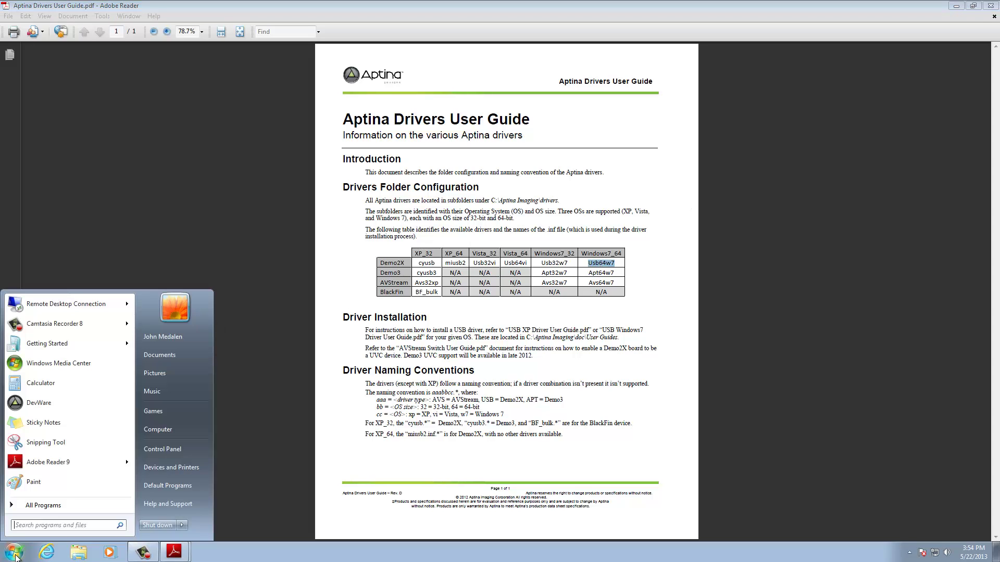
left_click(40, 505)
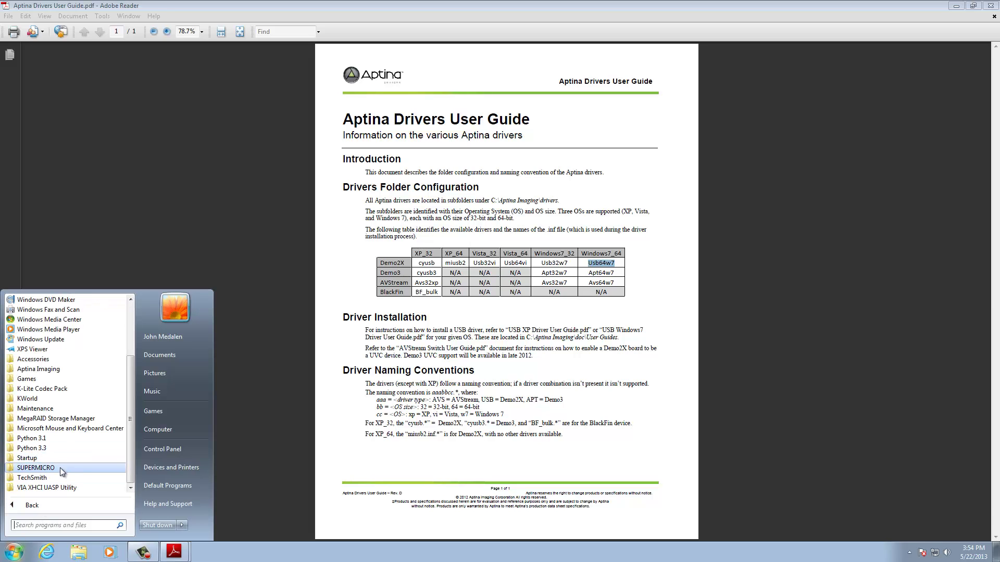
left_click(49, 370)
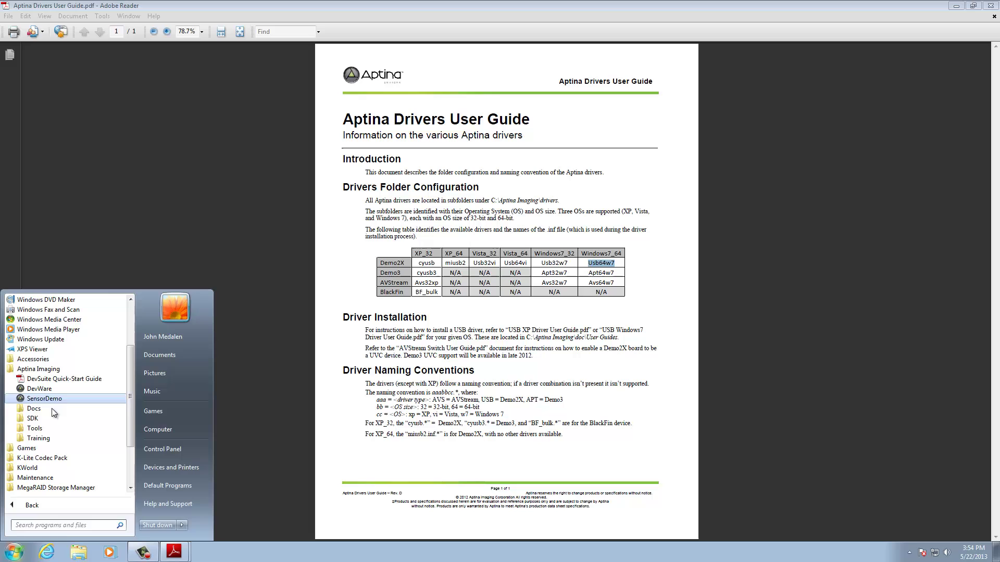
left_click(27, 411)
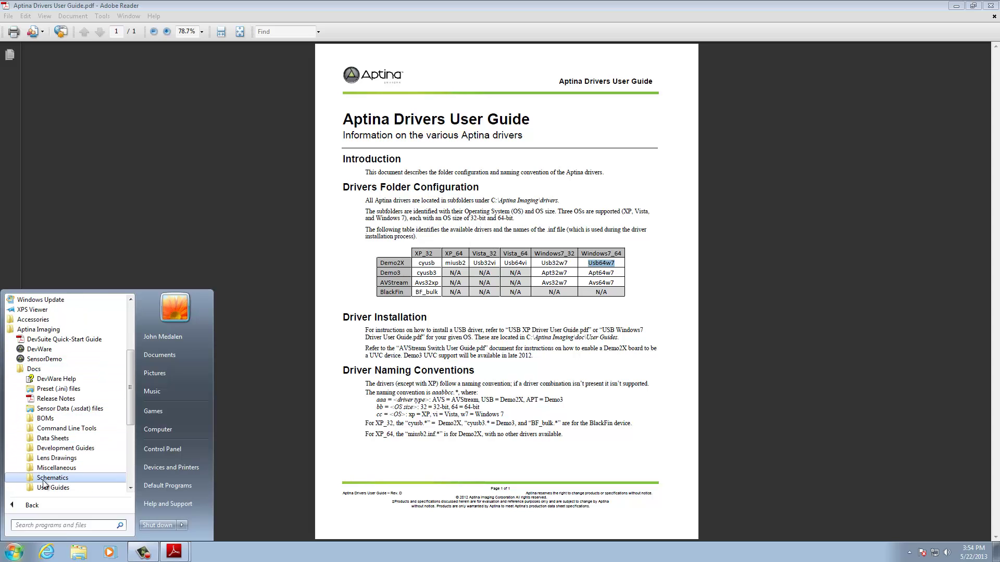
left_click(50, 489)
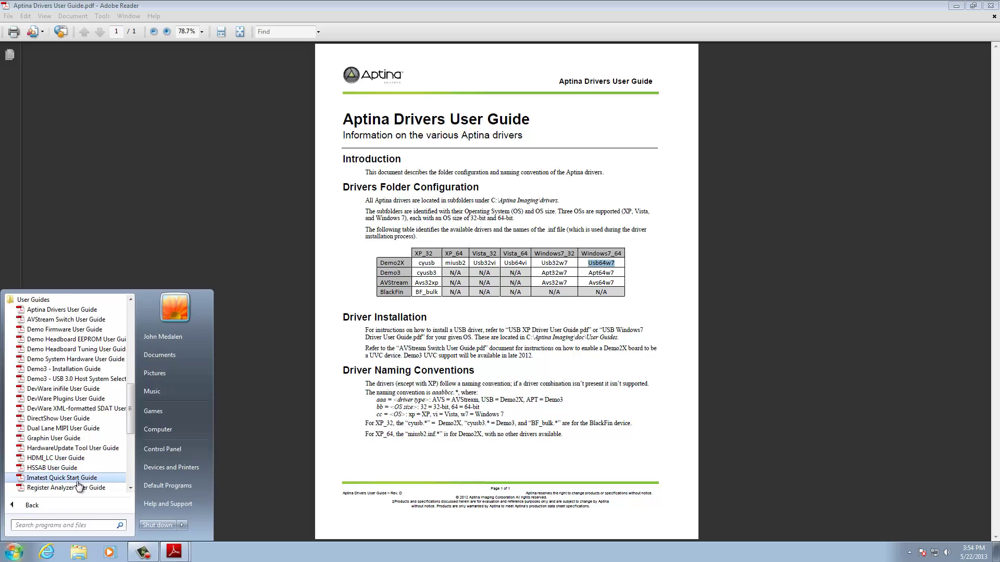
left_click(130, 488)
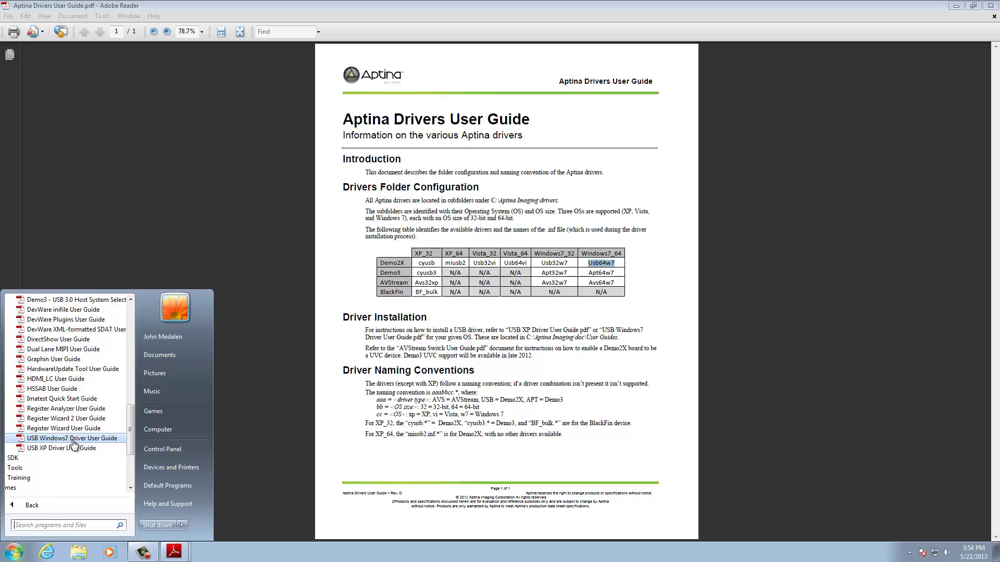
left_click(73, 439)
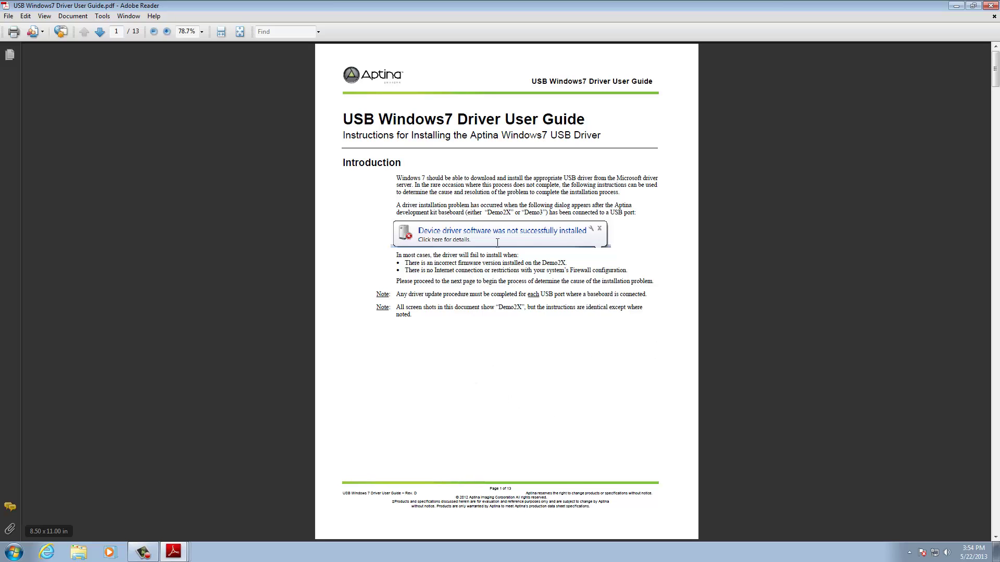
Step: Scroll through the driver guide, then back up to page 2's Computer illustration
scroll(467, 385, "down", 8)
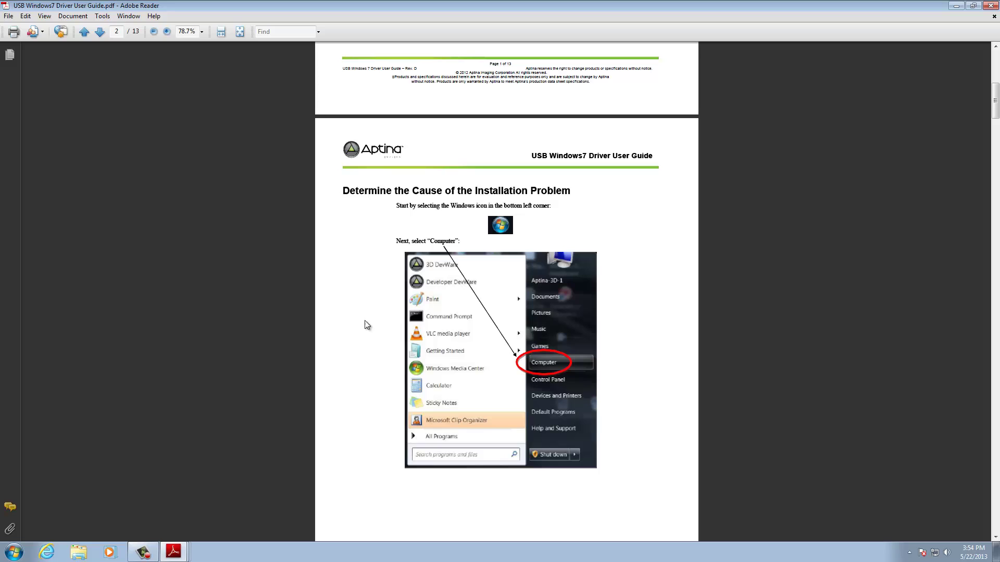
scroll(364, 325, "down", 10)
scroll(389, 335, "down", 3)
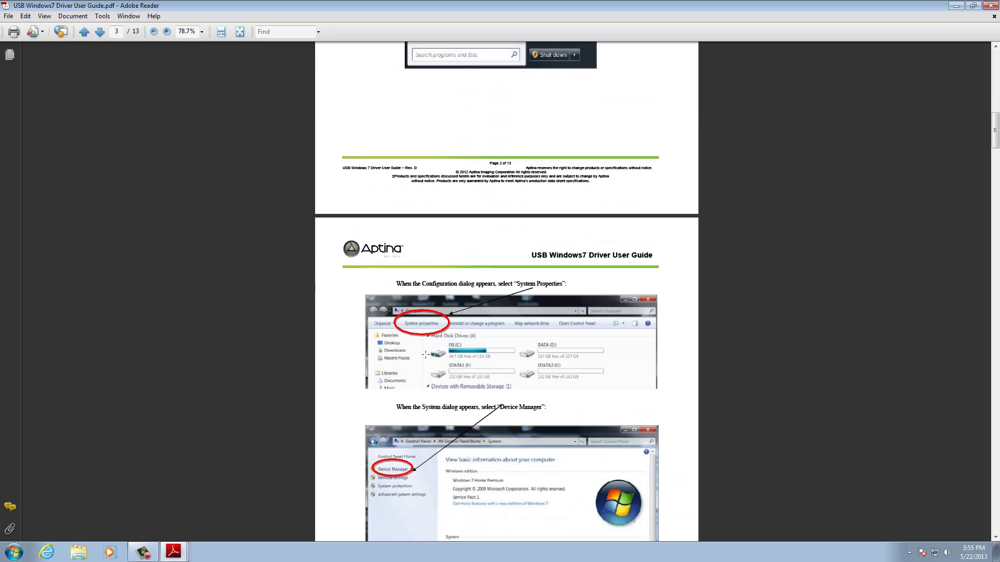
scroll(425, 355, "down", 5)
scroll(465, 391, "down", 20)
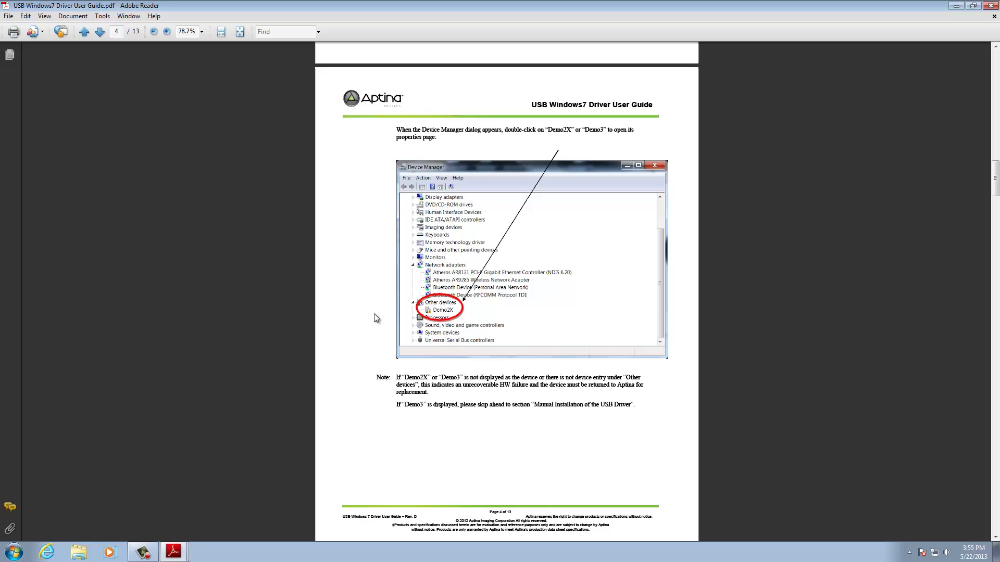
scroll(371, 313, "up", 9)
scroll(370, 312, "up", 4)
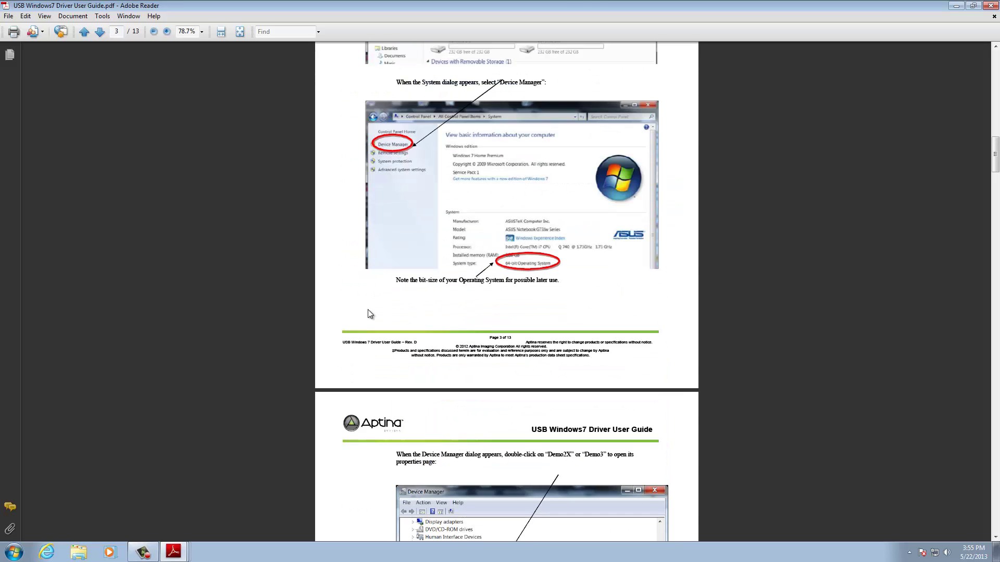
scroll(343, 312, "up", 6)
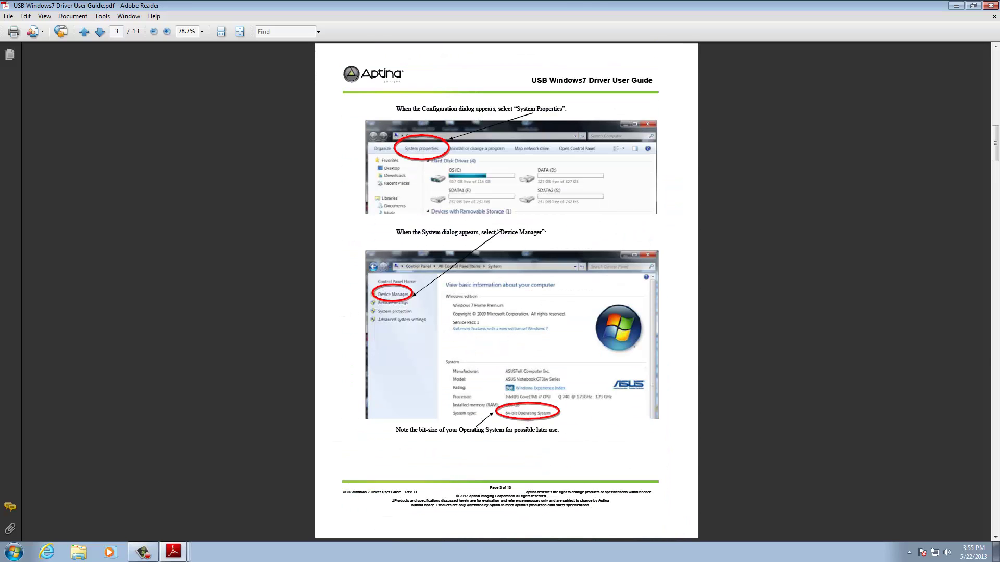
scroll(394, 296, "up", 11)
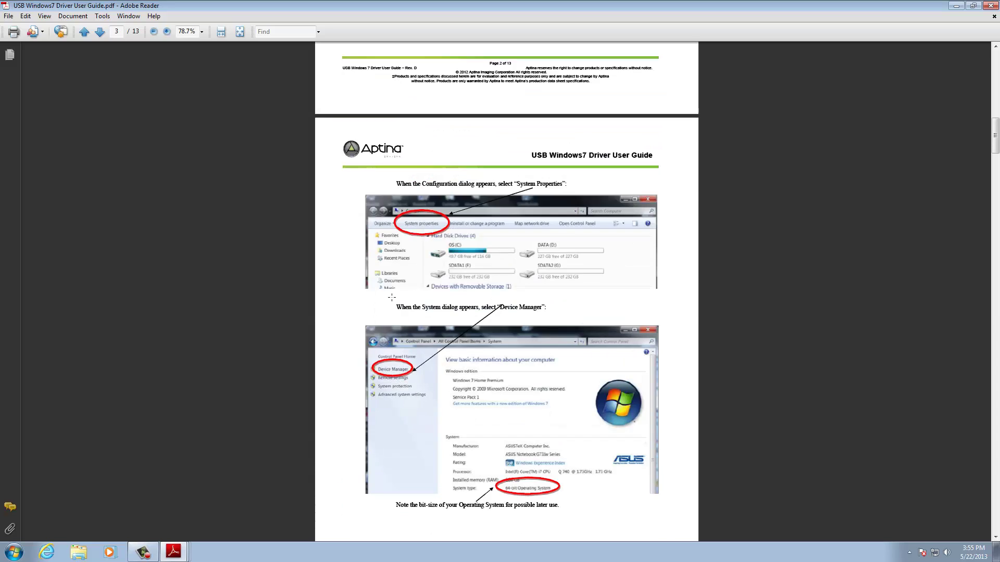
scroll(391, 304, "up", 4)
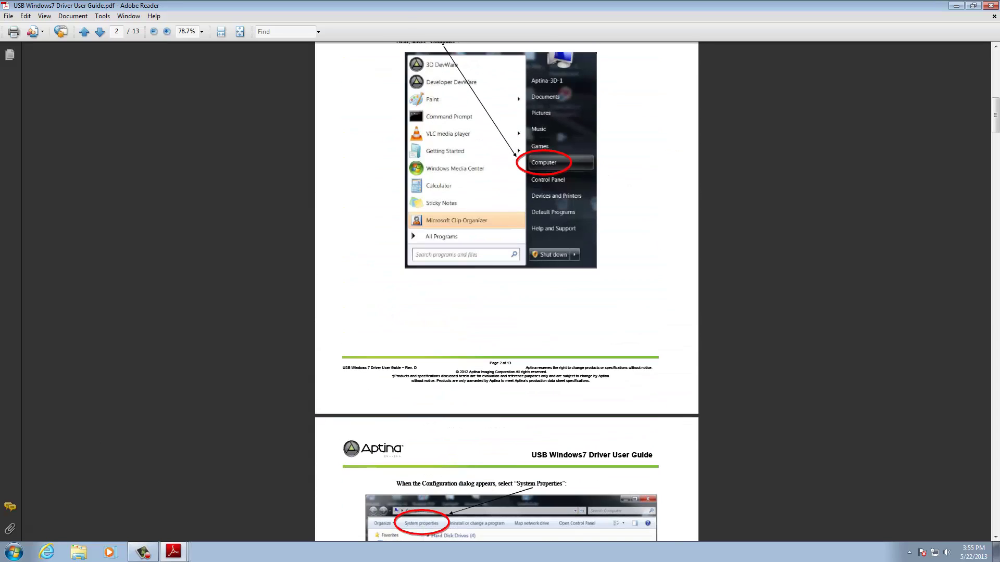
Step: Open the Computer window, move it aside, and check the guide's instructions
left_click(14, 552)
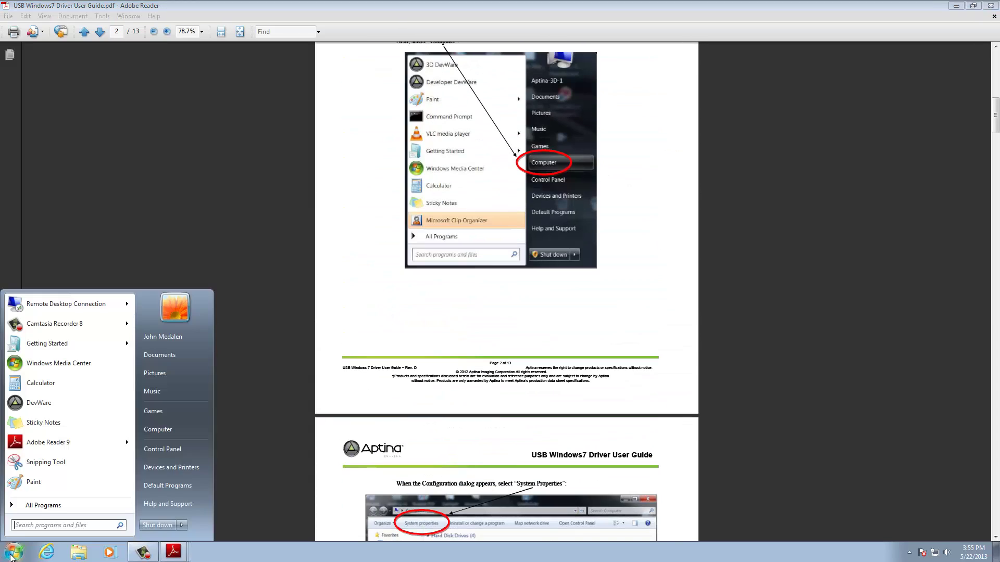
left_click(170, 431)
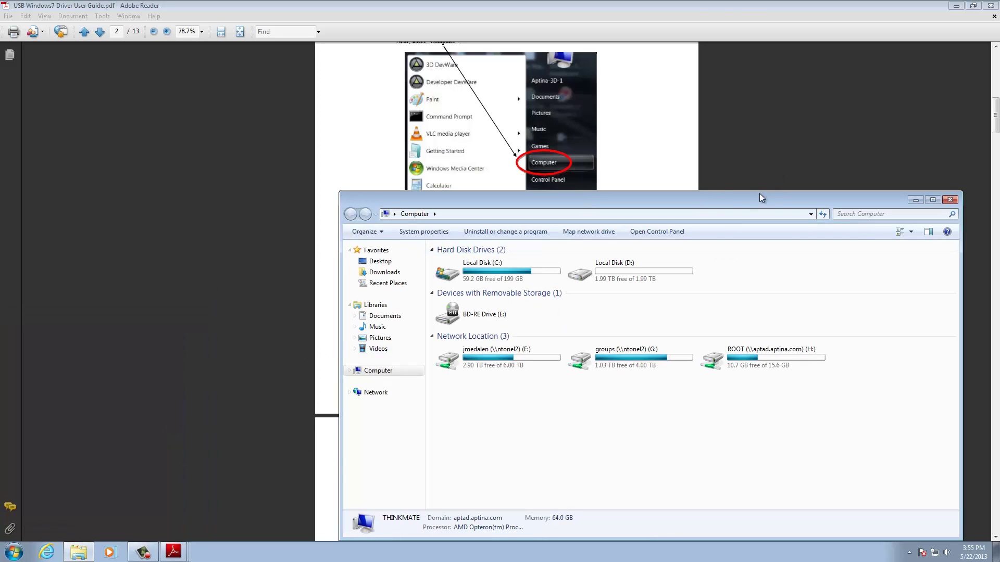
left_click_drag(760, 195, 532, 156)
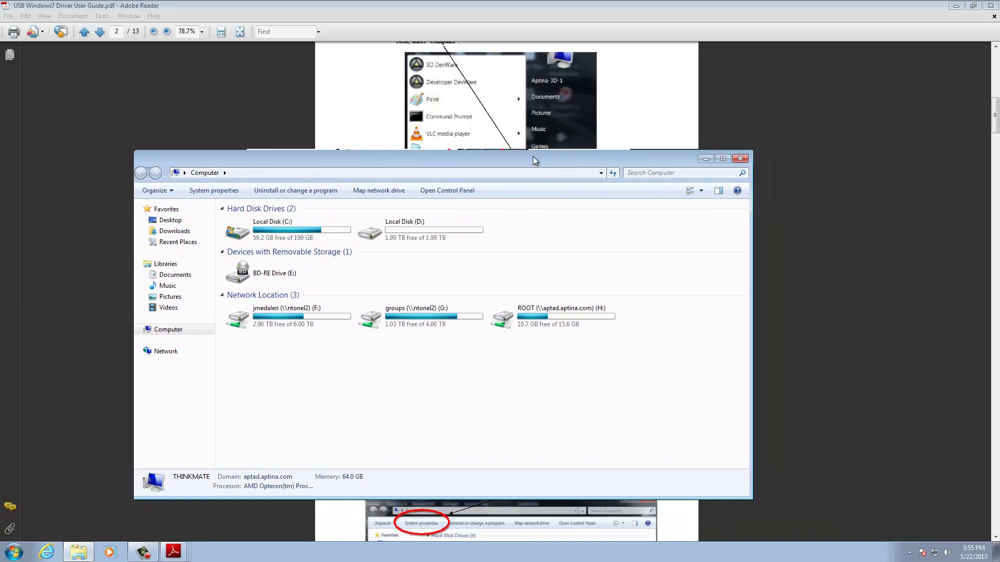
left_click(940, 223)
scroll(827, 277, "down", 8)
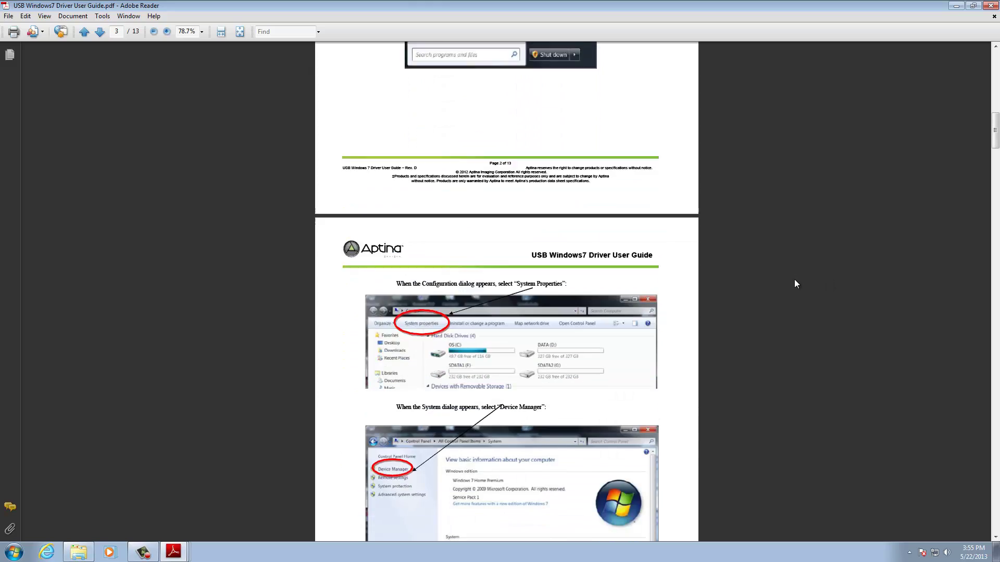
scroll(805, 260, "up", 6)
scroll(808, 251, "down", 7)
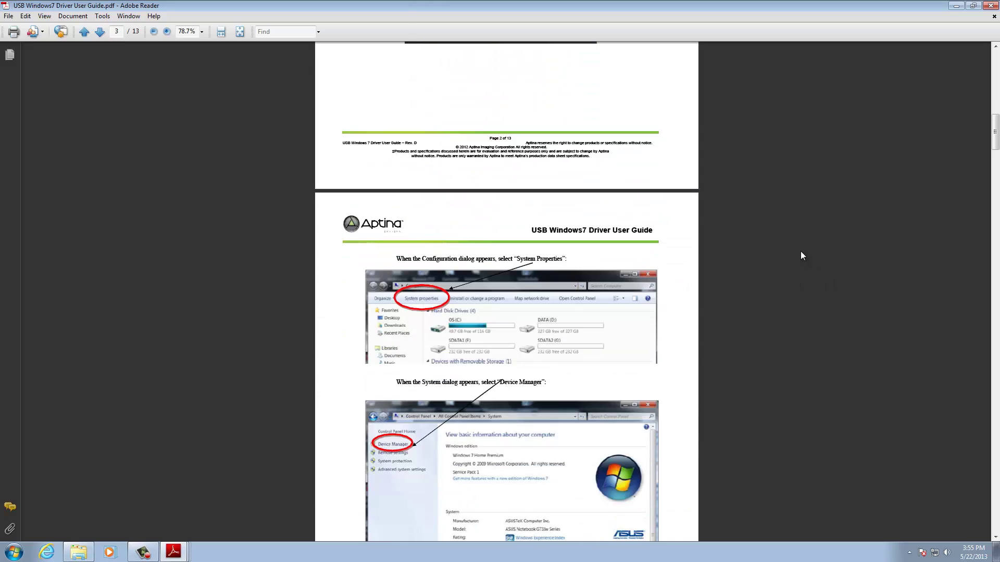
scroll(389, 313, "down", 3)
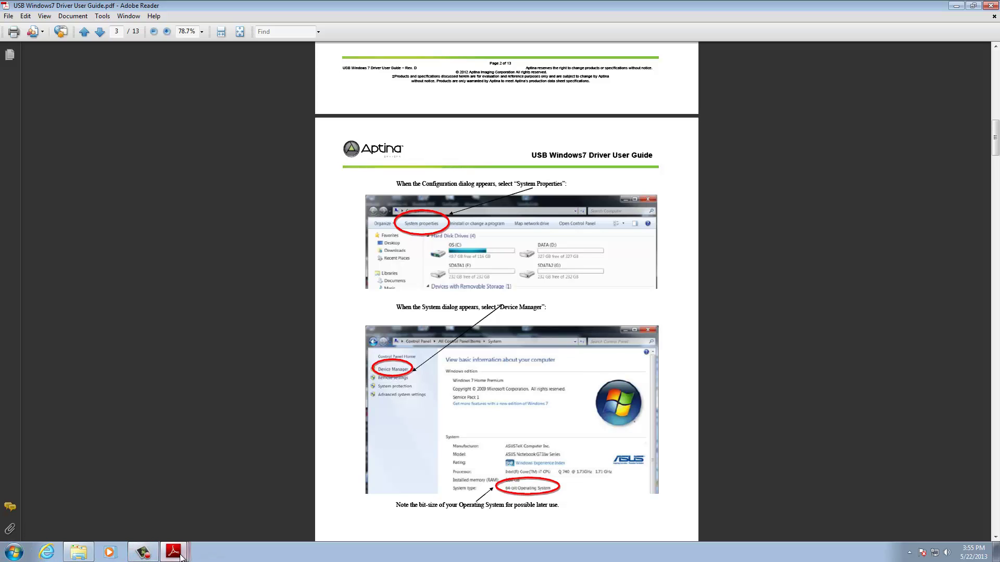
Step: Reach Device Manager through Computer > System properties
left_click(14, 552)
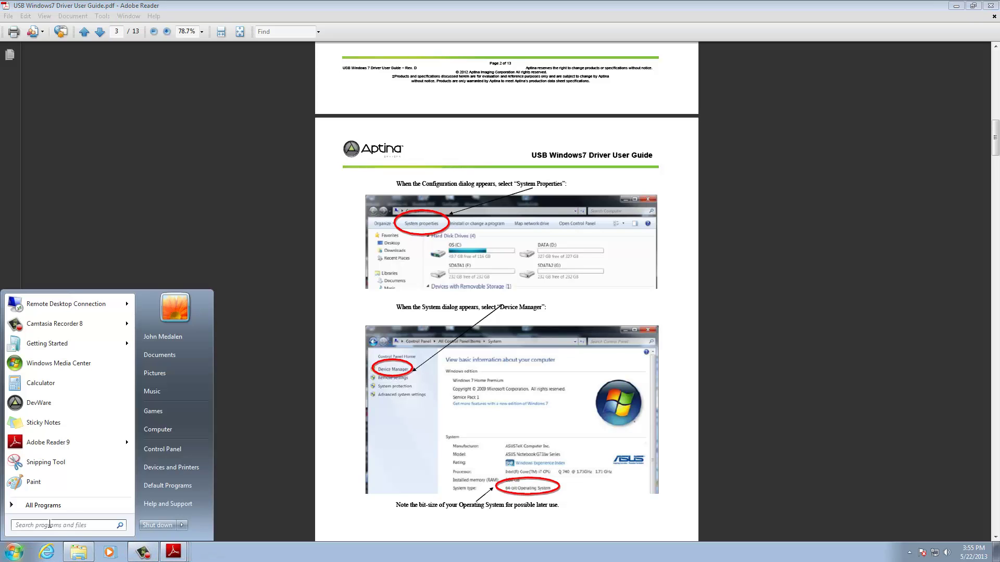
left_click(157, 429)
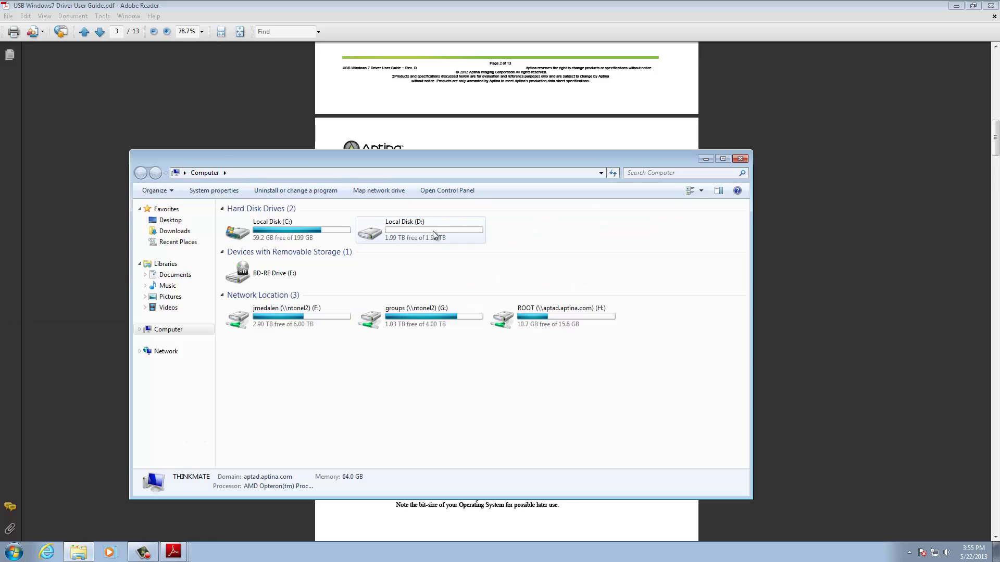
left_click(197, 189)
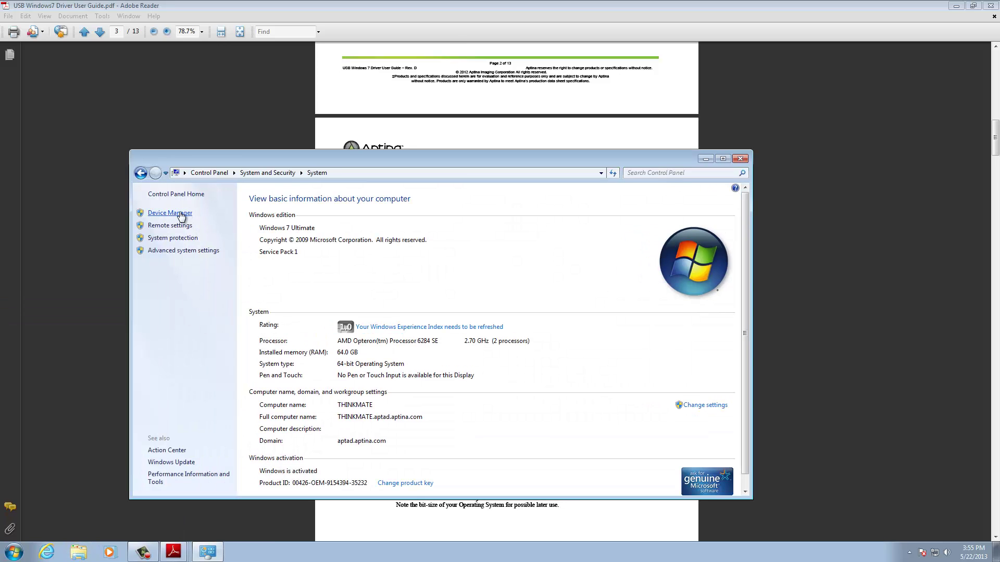
left_click(180, 214)
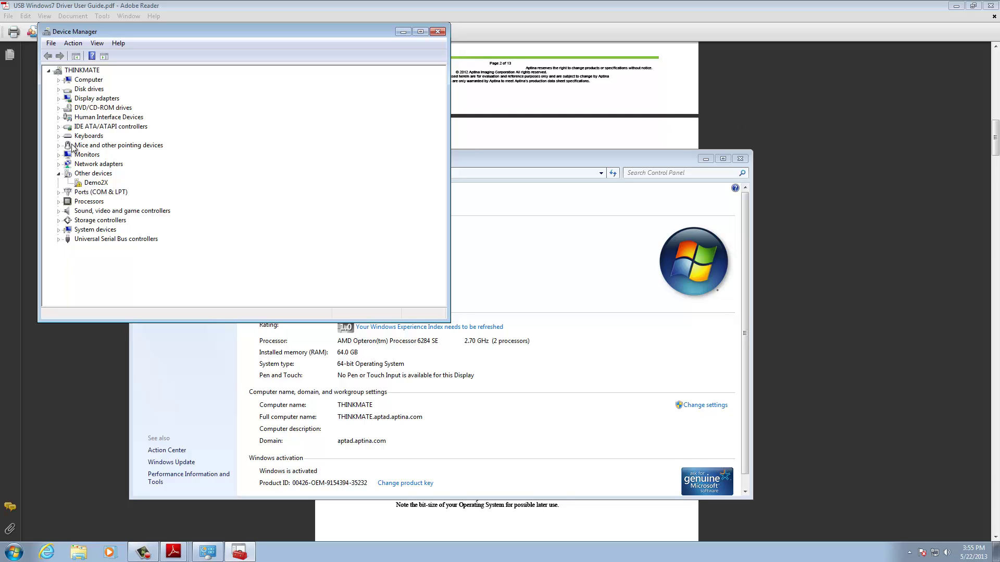
Step: Scroll the driver guide to page 6, Manual Installation of the USB Driver
left_click(518, 131)
scroll(523, 208, "down", 10)
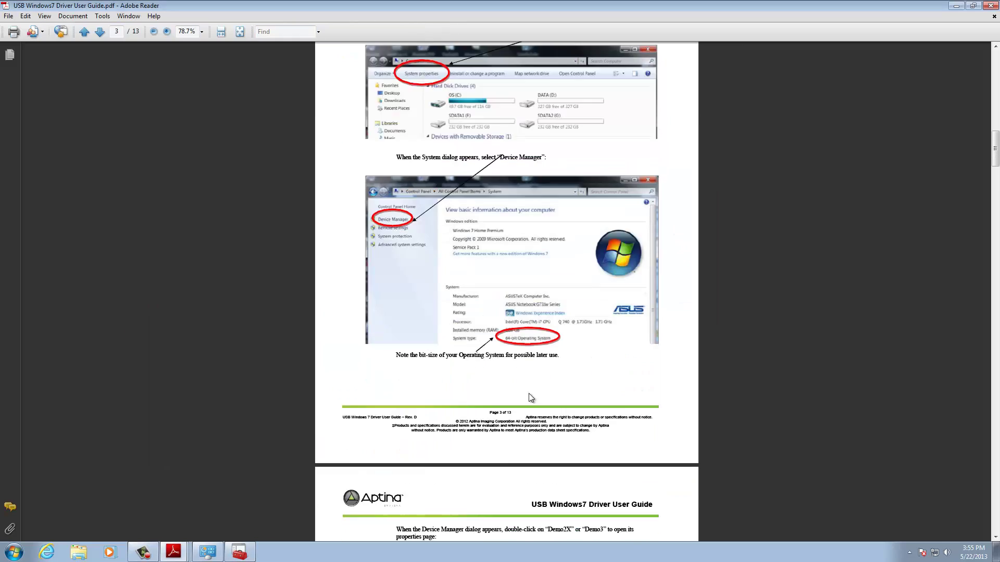
scroll(519, 427, "down", 8)
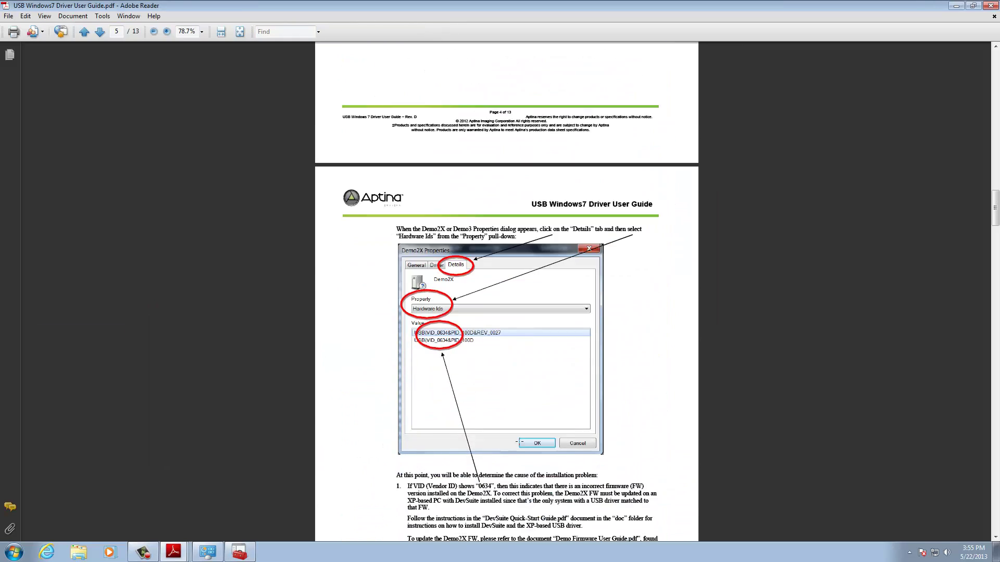
scroll(437, 424, "down", 1)
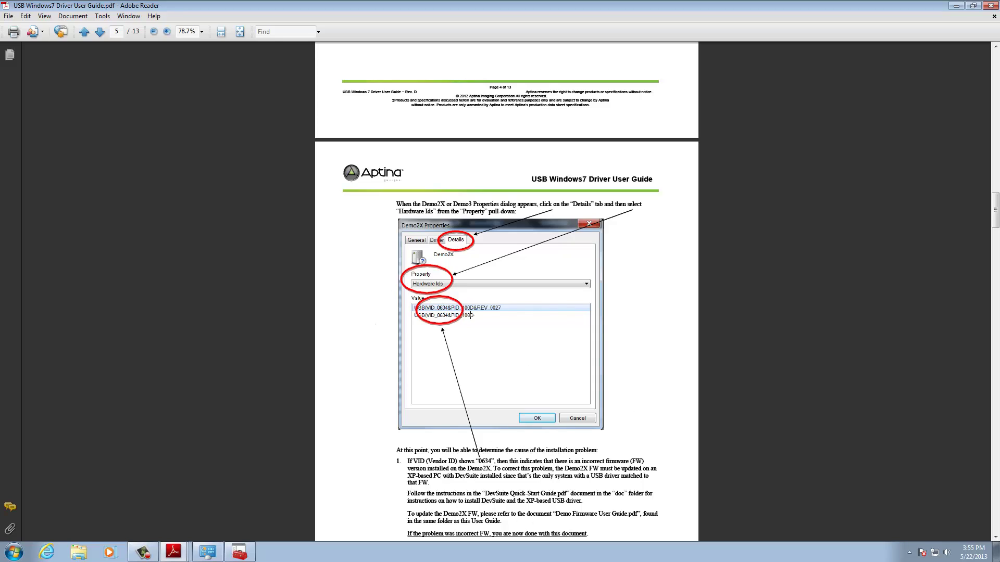
scroll(421, 386, "down", 5)
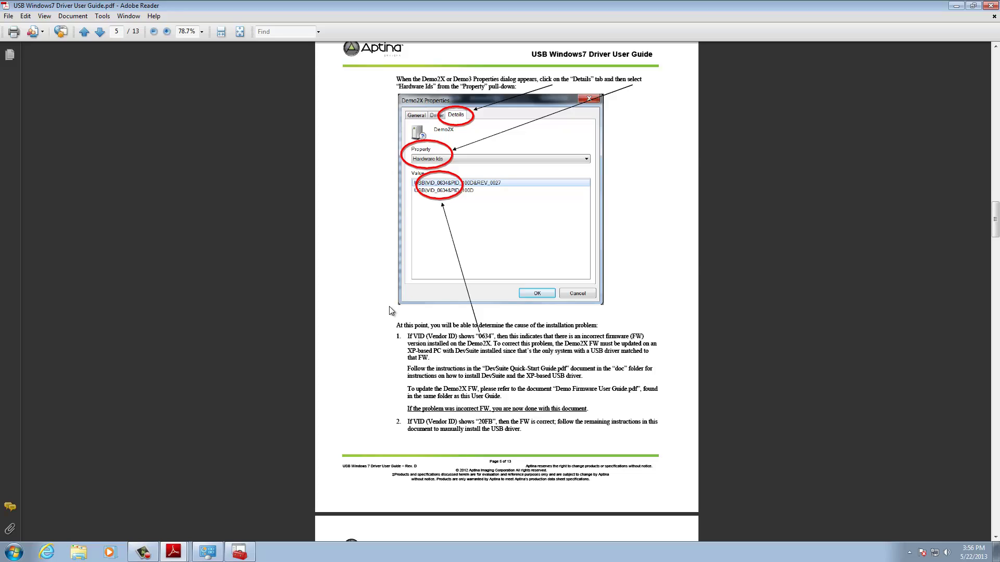
scroll(394, 311, "up", 2)
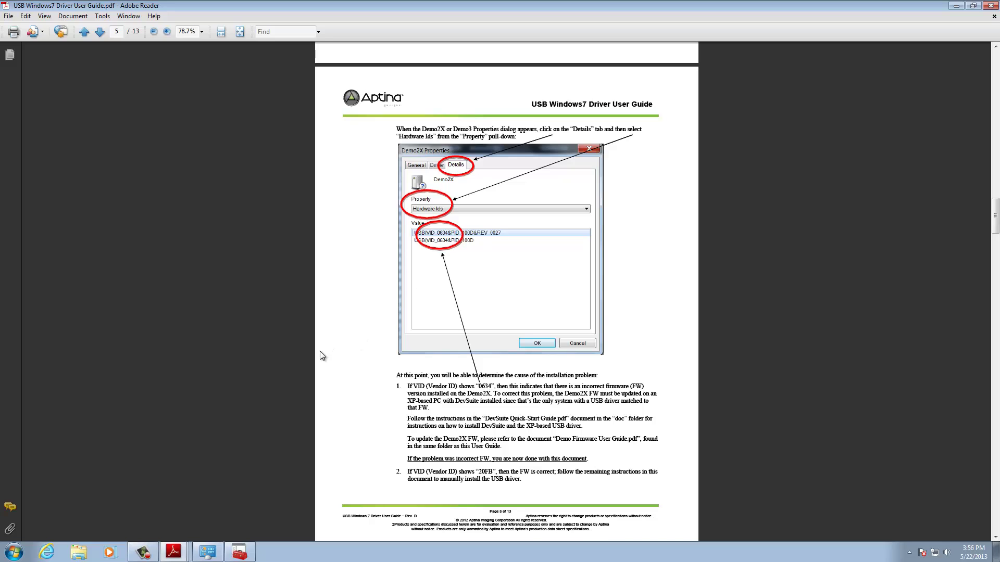
scroll(334, 339, "down", 5)
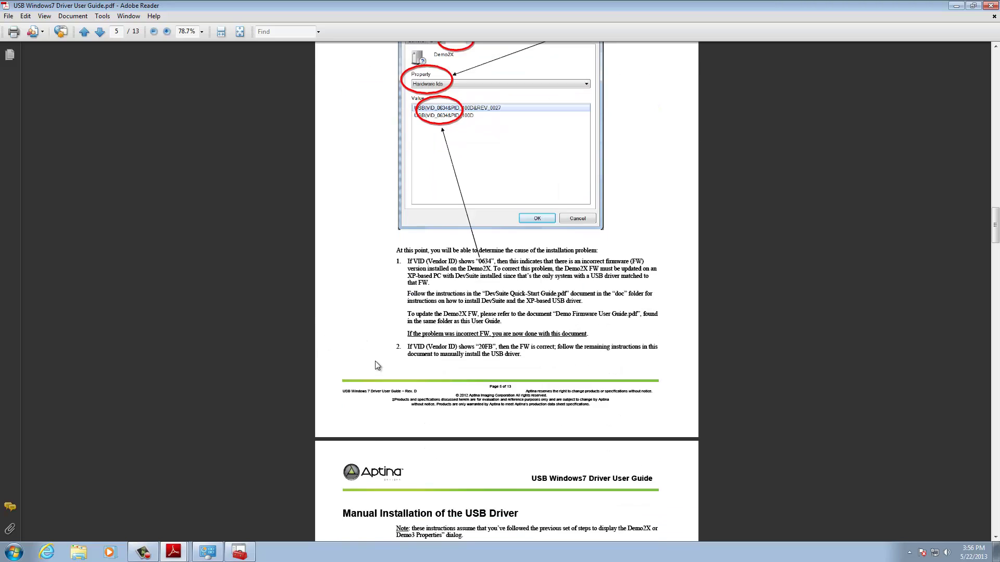
Step: Close the USB Windows7 Driver guide and return to Device Manager
left_click(992, 6)
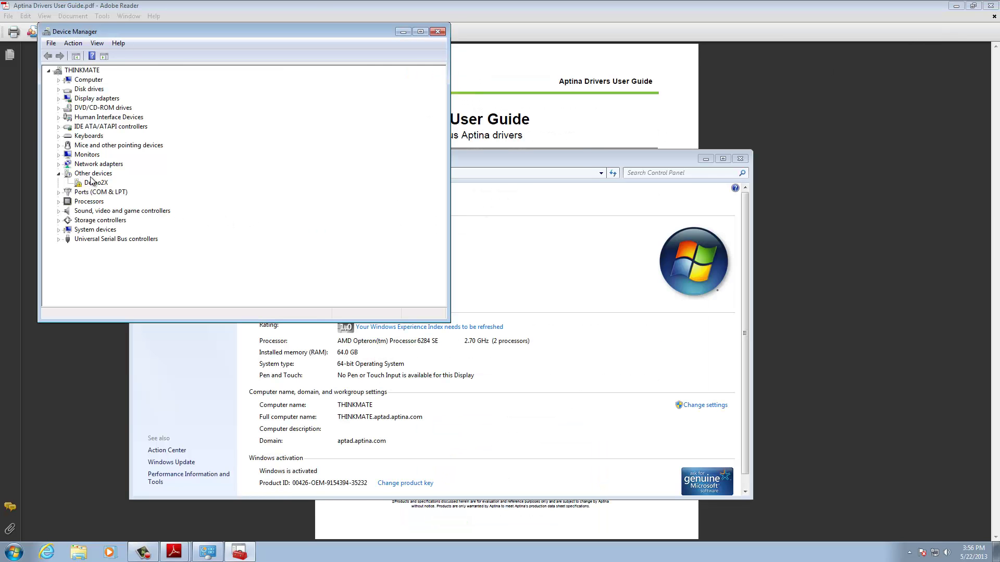
left_click(490, 85)
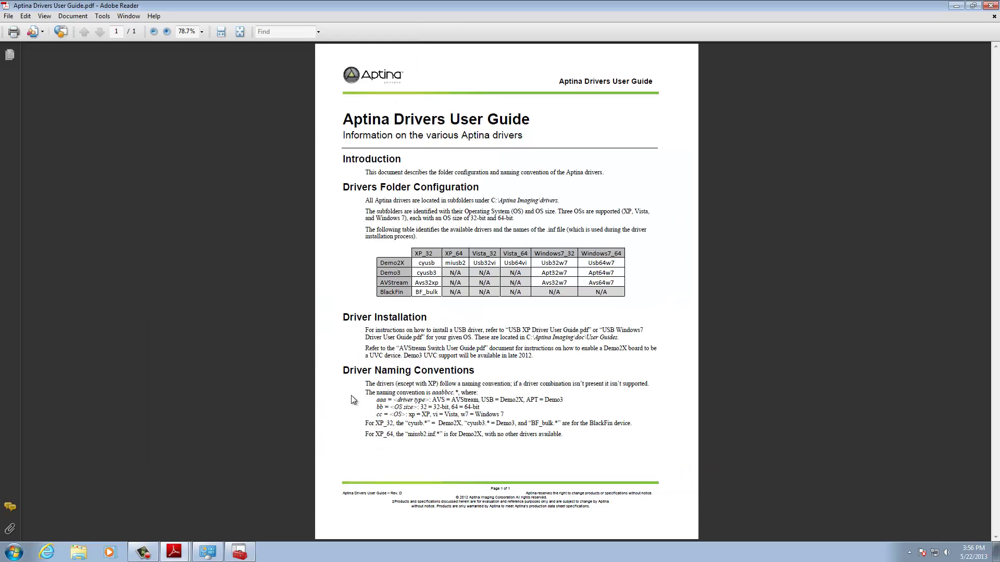
left_click(233, 556)
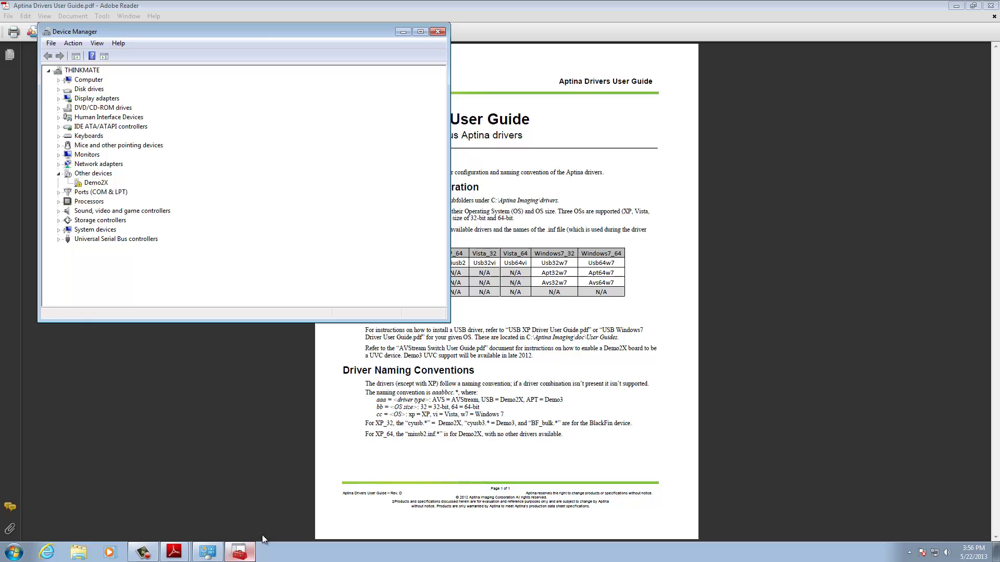
Step: Launch the Update Driver Software wizard from Demo2X's Driver tab
double_click(91, 184)
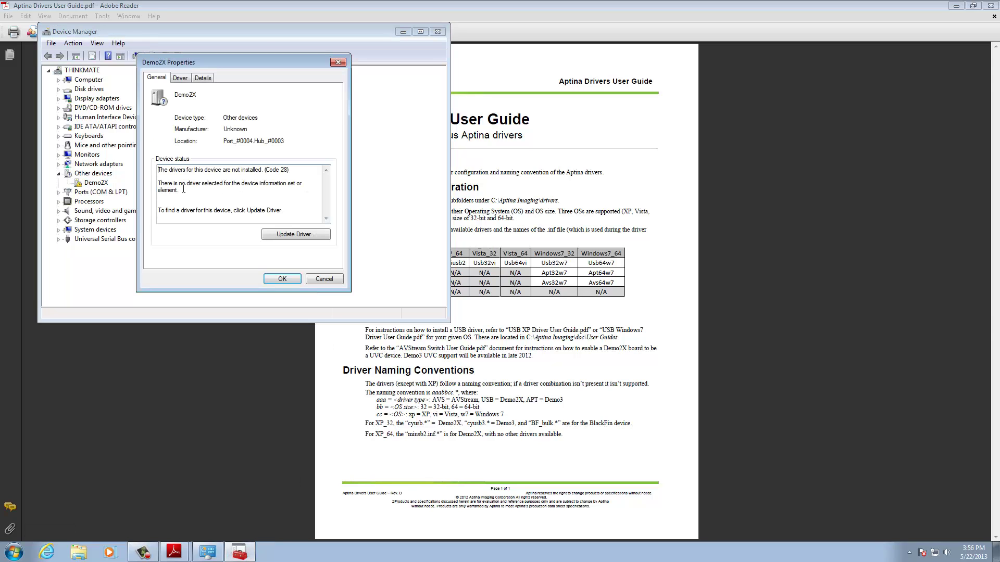
left_click(183, 78)
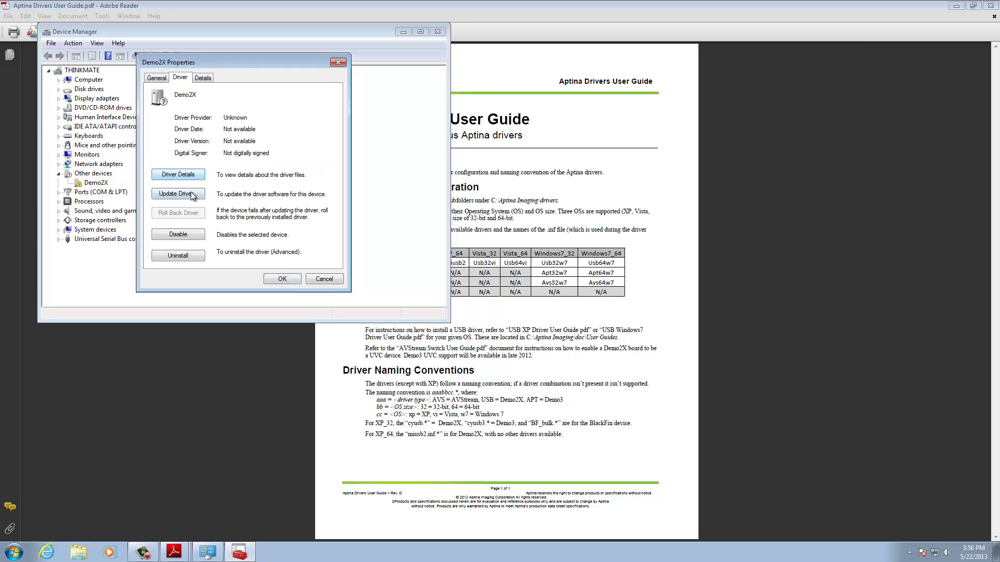
left_click(191, 191)
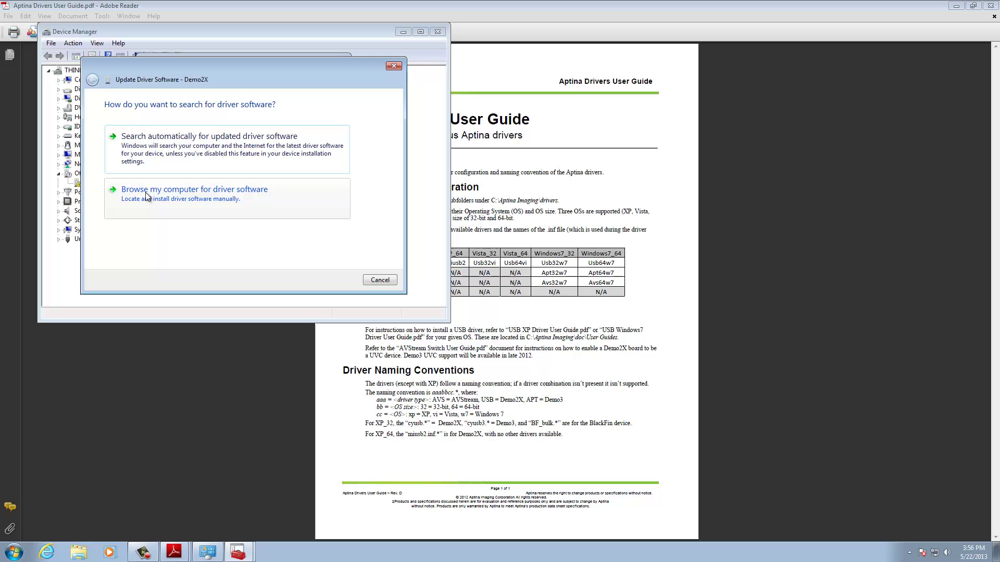
Step: Choose to pick the driver manually from the Universal Serial Bus controllers device type
left_click(190, 196)
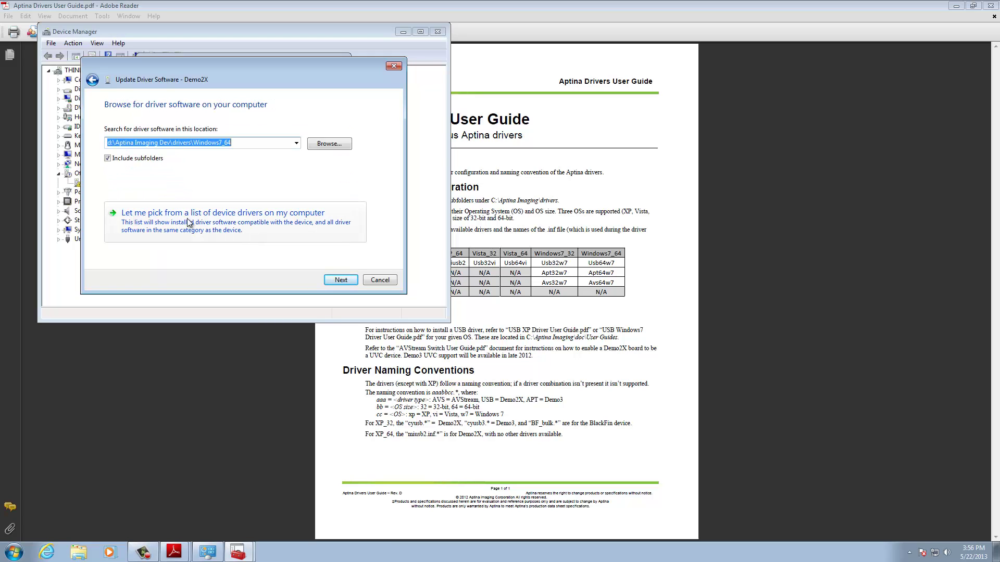
left_click(204, 215)
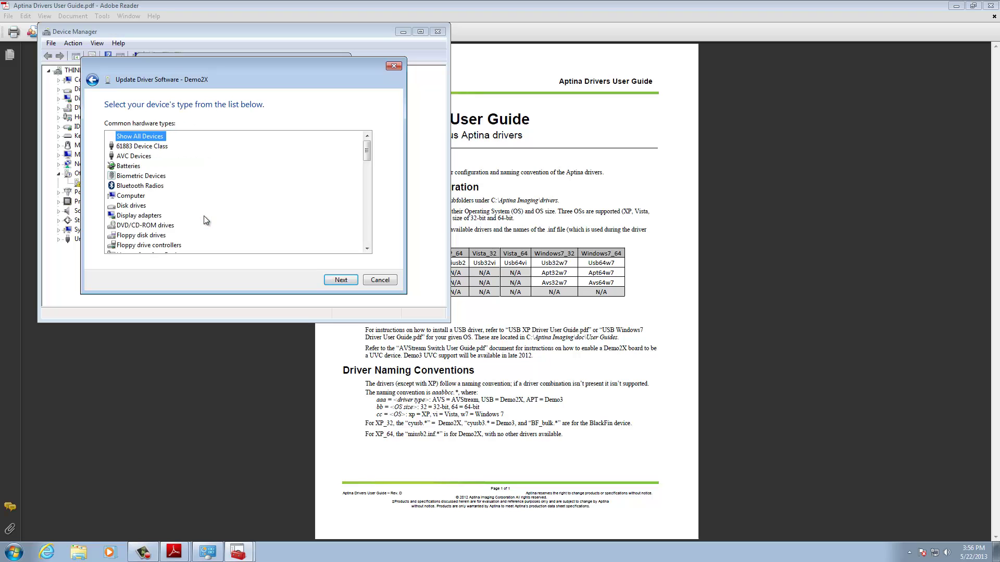
left_click_drag(366, 150, 183, 250)
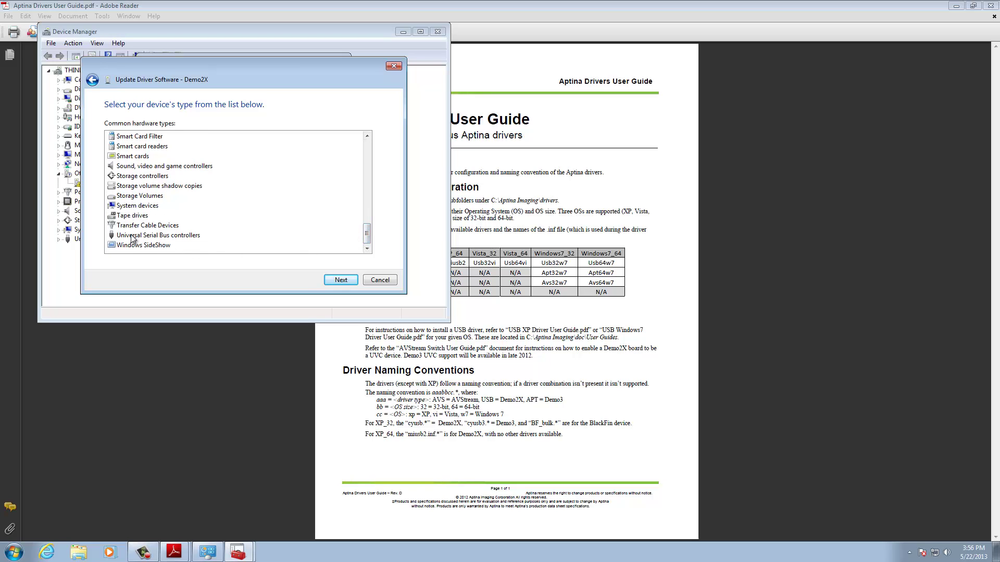
left_click(176, 236)
left_click(334, 283)
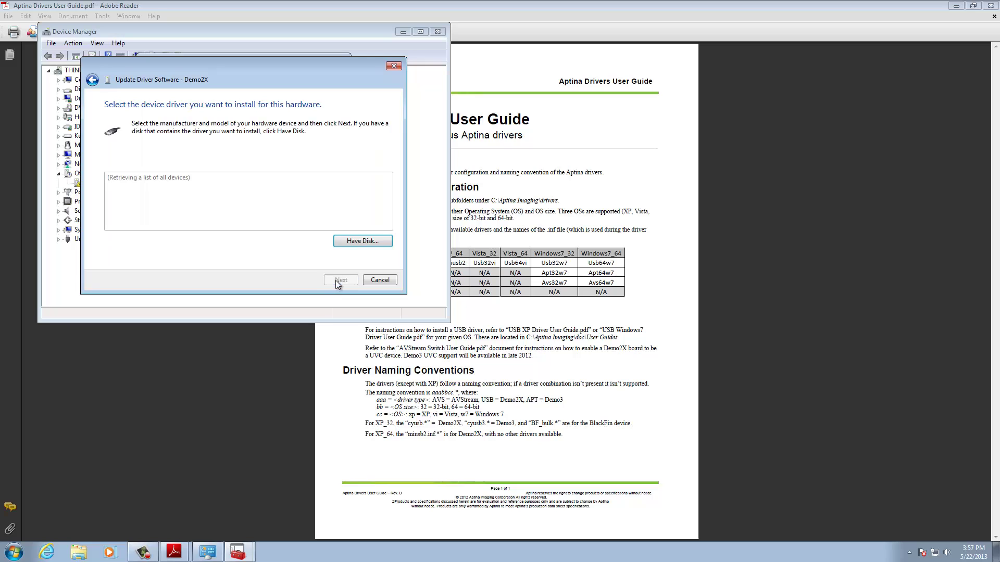
Step: With Have Disk, browse to D:\Aptina Imaging\drivers\Windows7_64 and select the Usb64w7 driver file
left_click(357, 242)
left_click(336, 227)
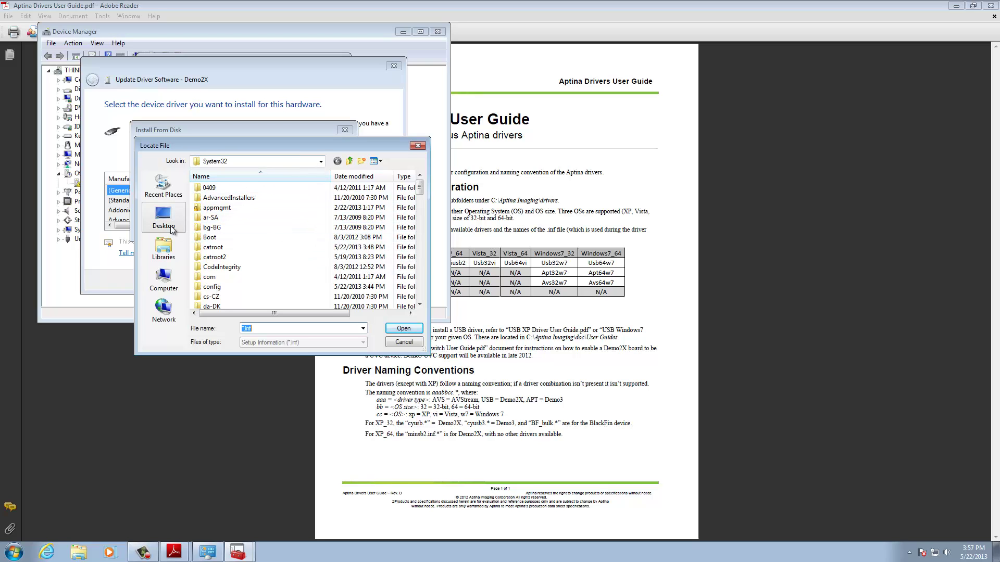
left_click(169, 280)
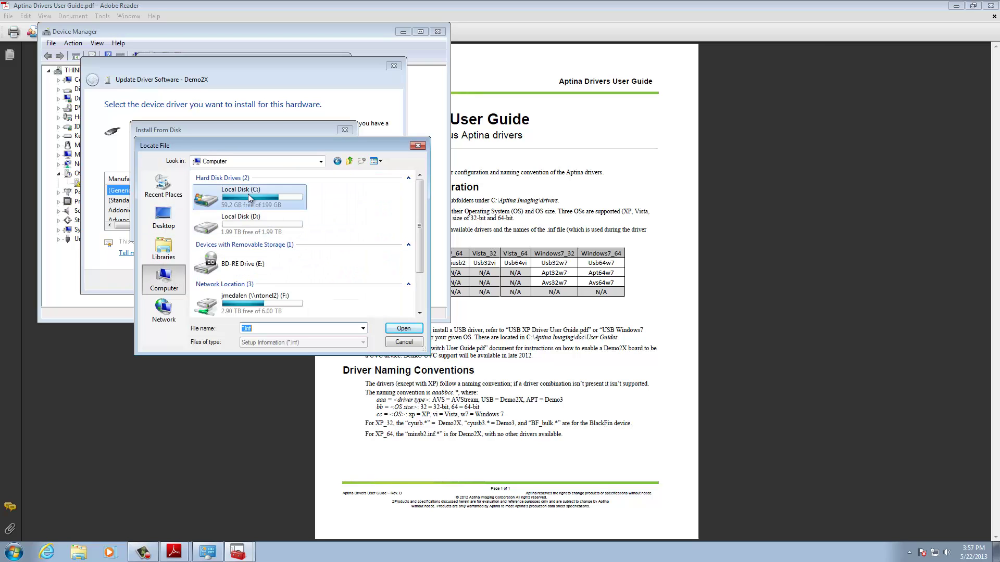
double_click(249, 197)
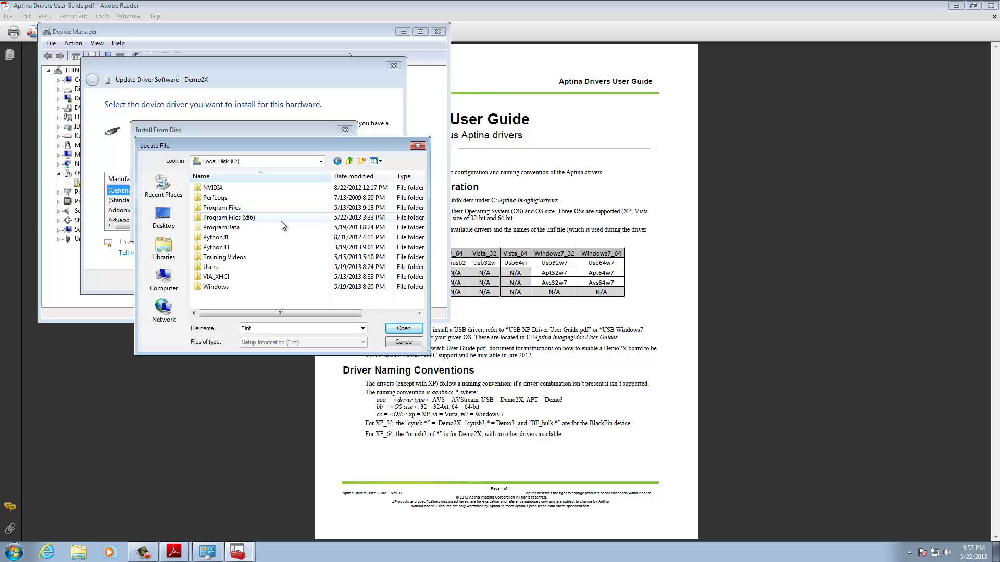
left_click(164, 216)
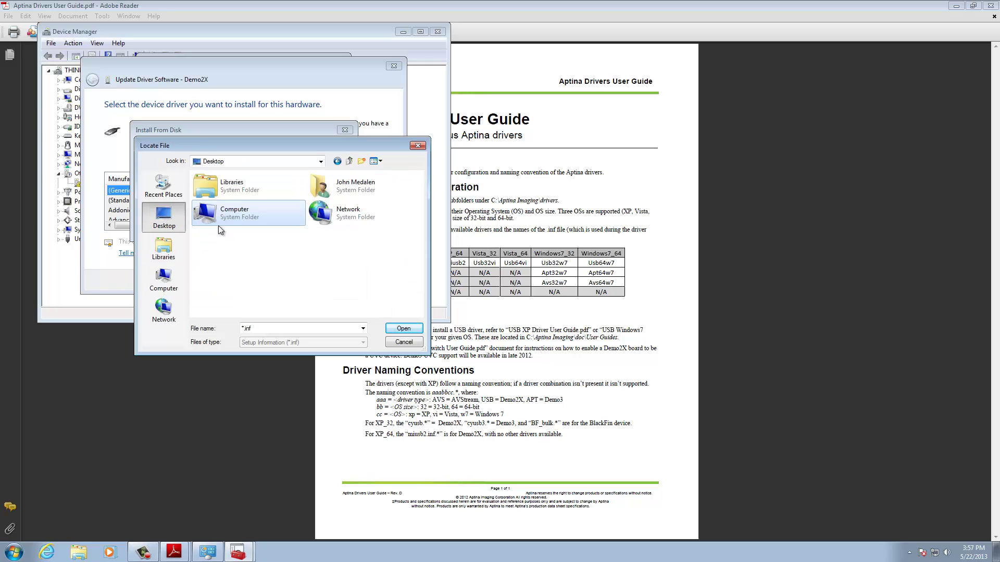
double_click(232, 214)
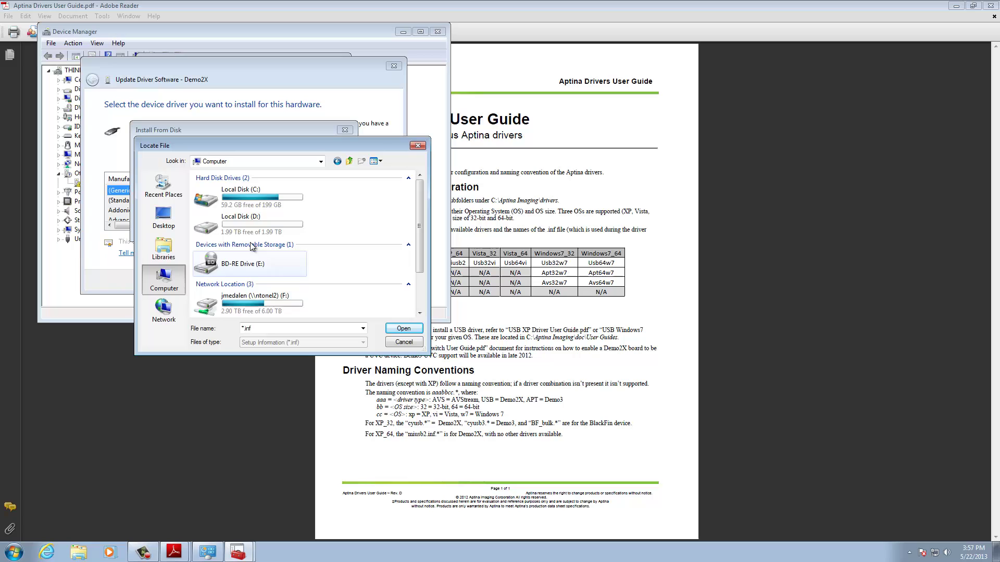
double_click(247, 225)
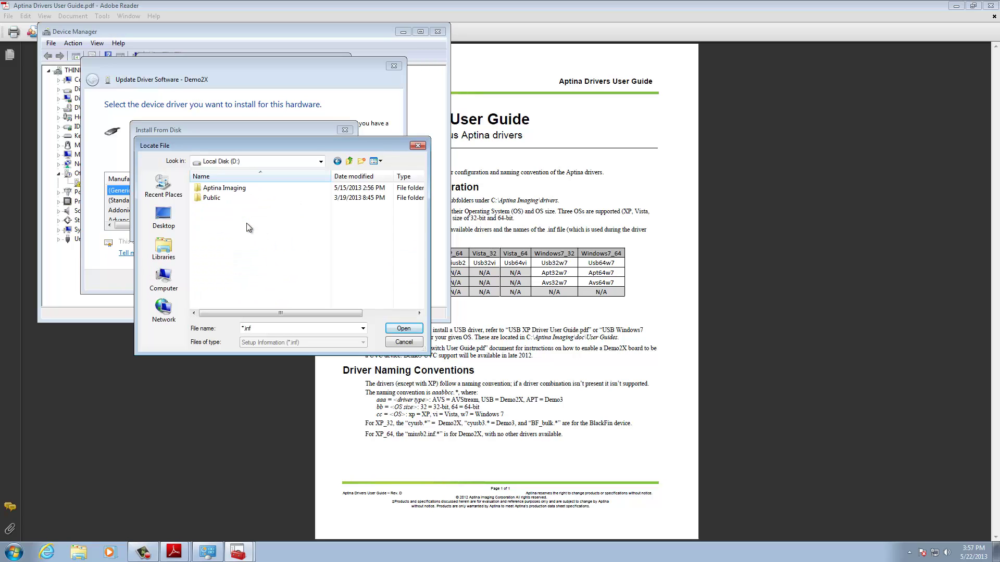
double_click(224, 189)
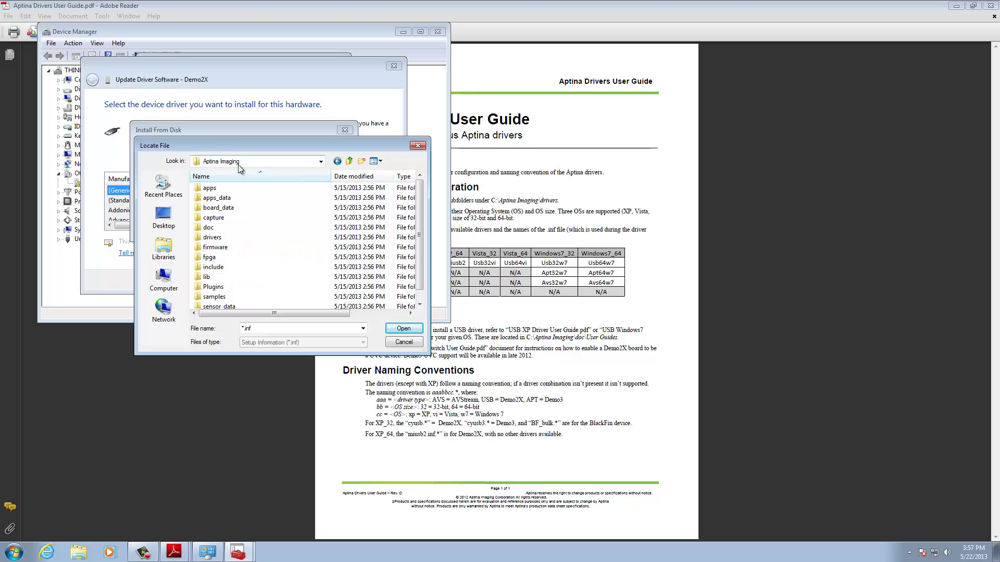
double_click(213, 239)
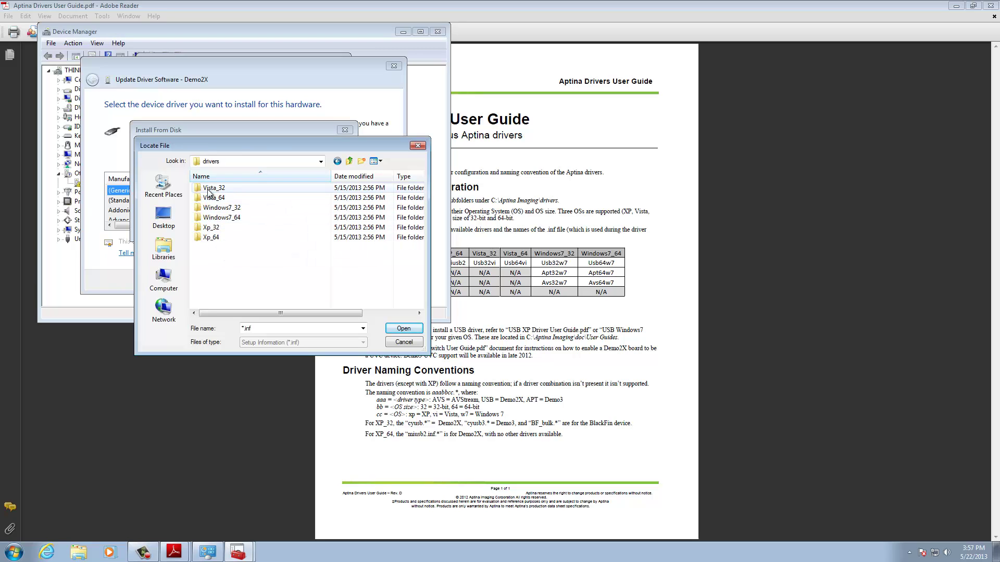
double_click(217, 218)
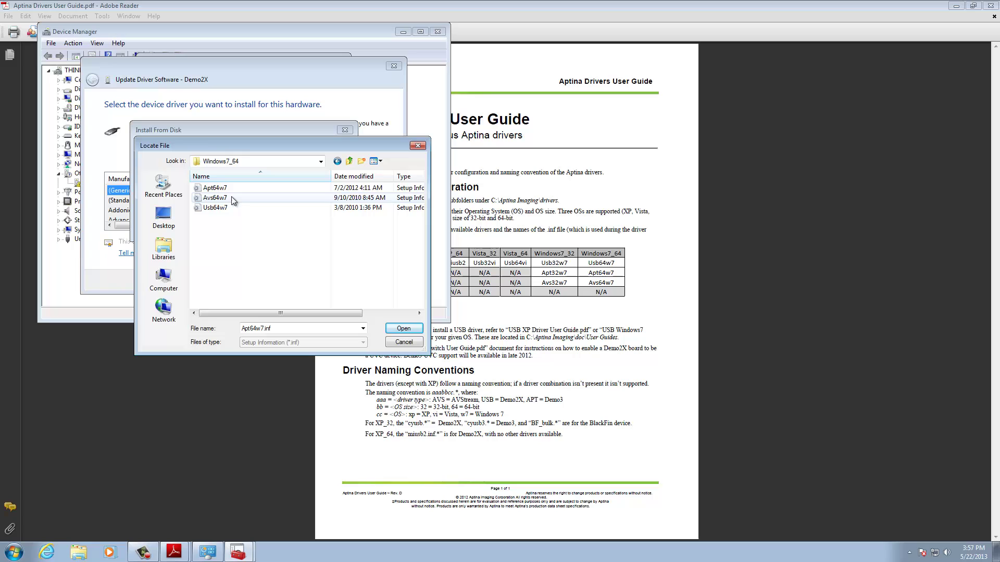
left_click(217, 208)
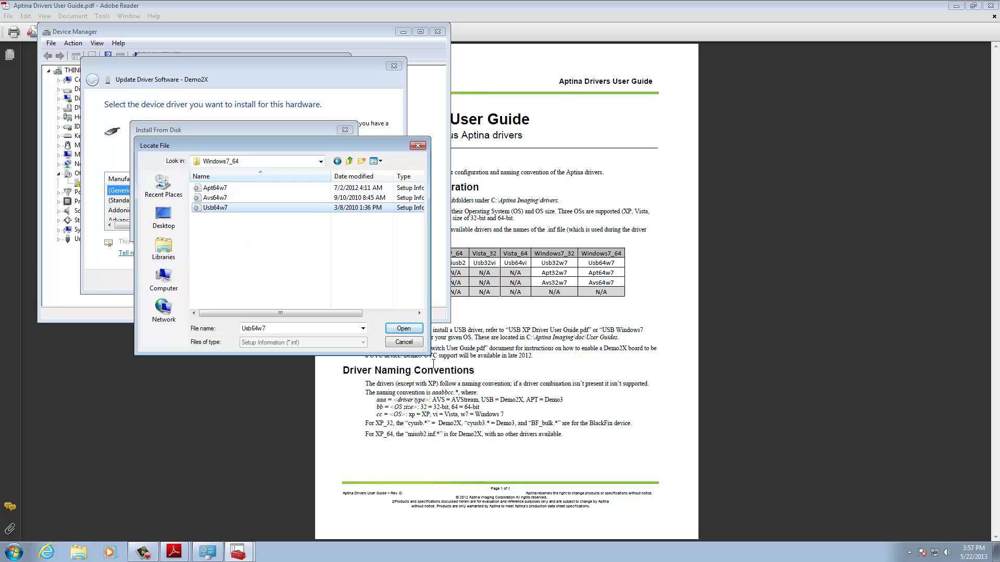
left_click(409, 329)
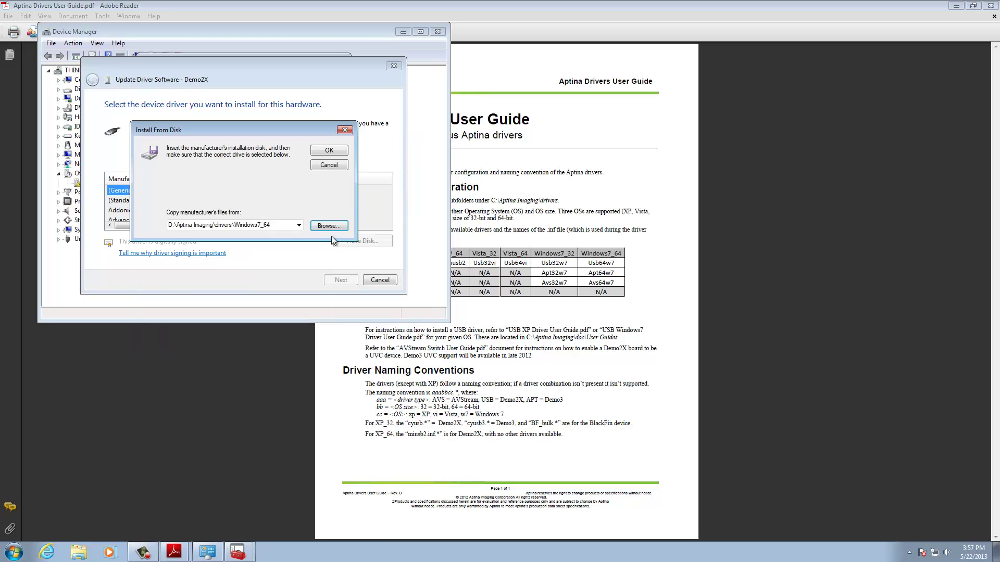
Step: Install the Aptina Imaging Demo2X Board driver from the Windows7_64 location
left_click(327, 151)
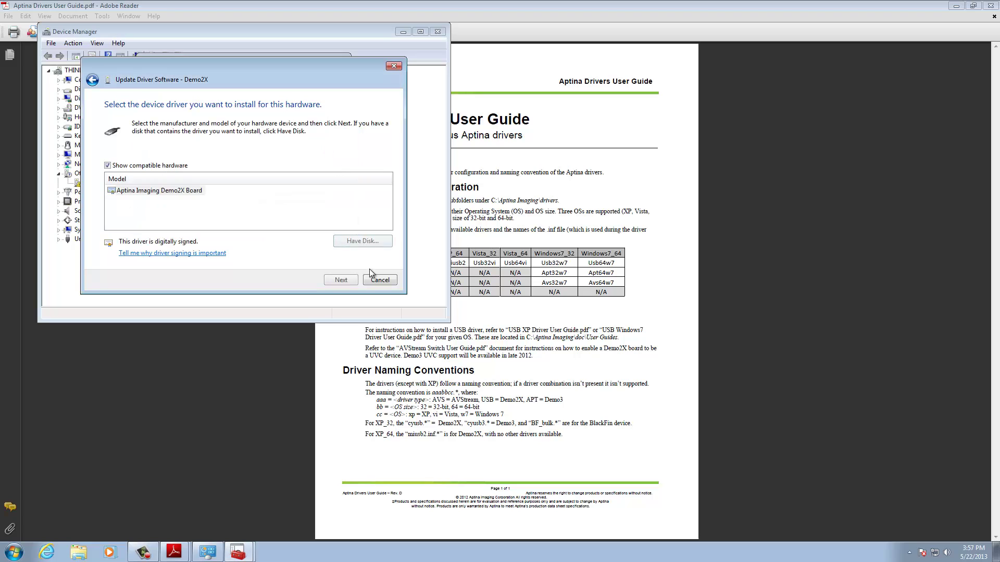
left_click(342, 279)
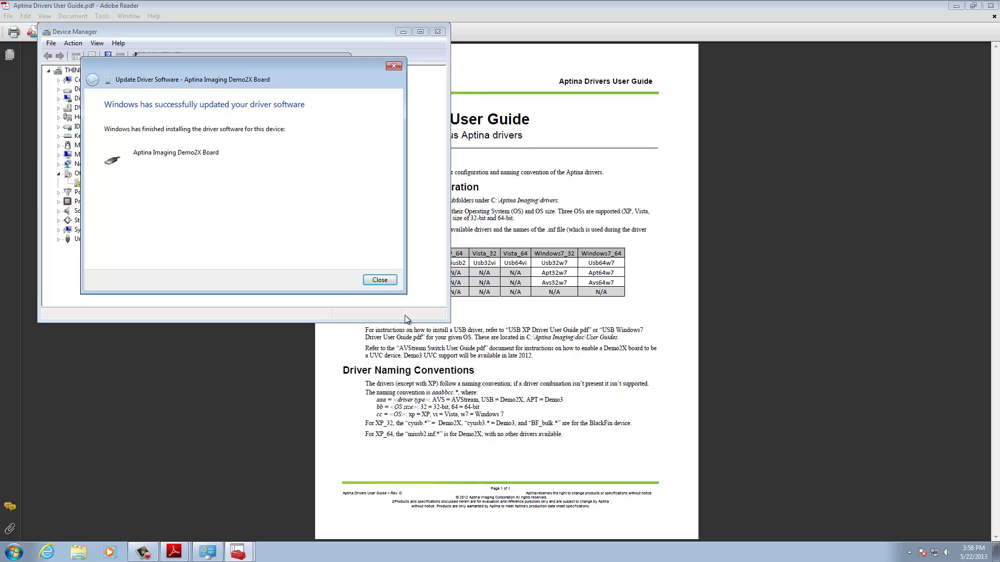
left_click(380, 280)
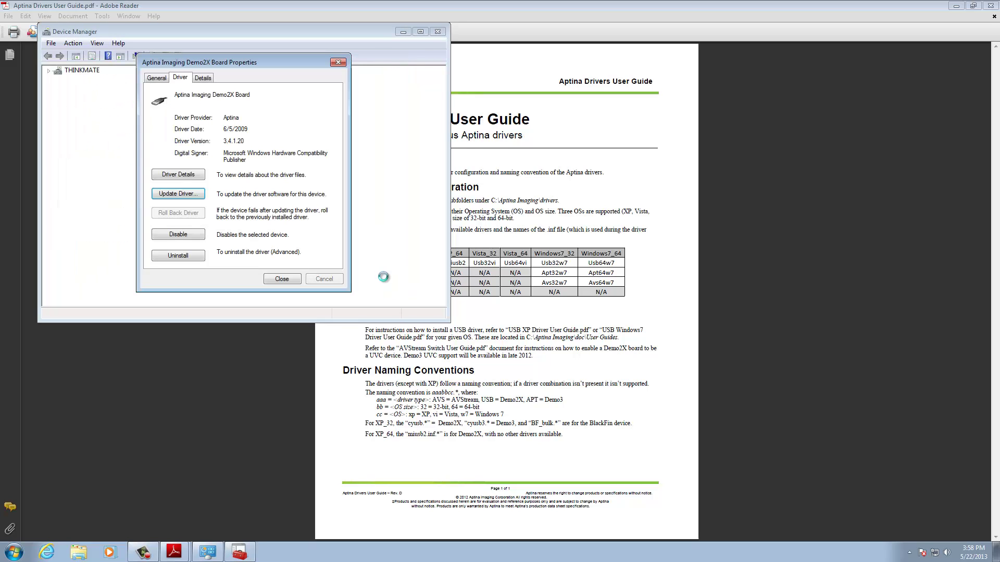
Step: Check the Demo2X board's properties to confirm it works properly, then close Device Manager
left_click(282, 280)
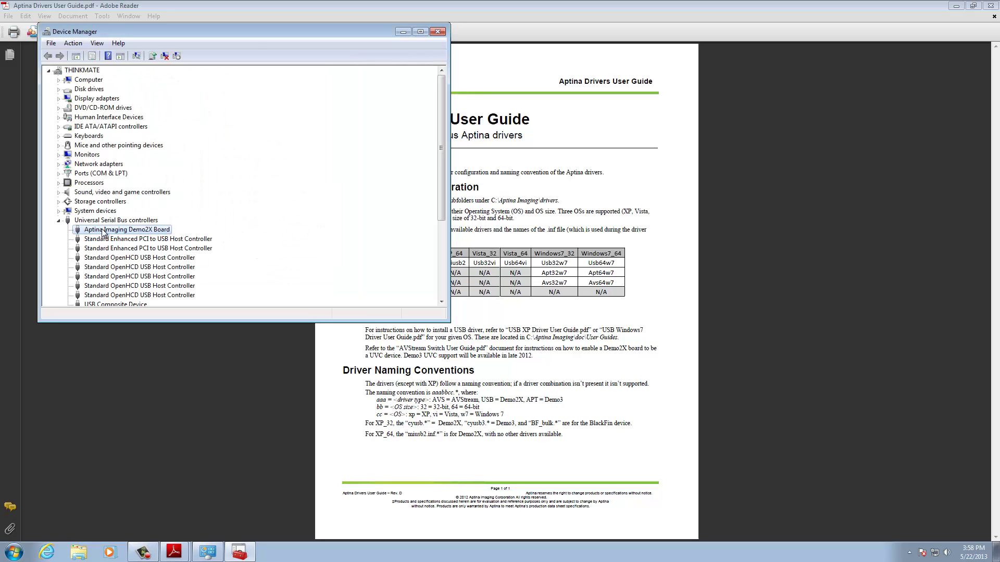
double_click(150, 232)
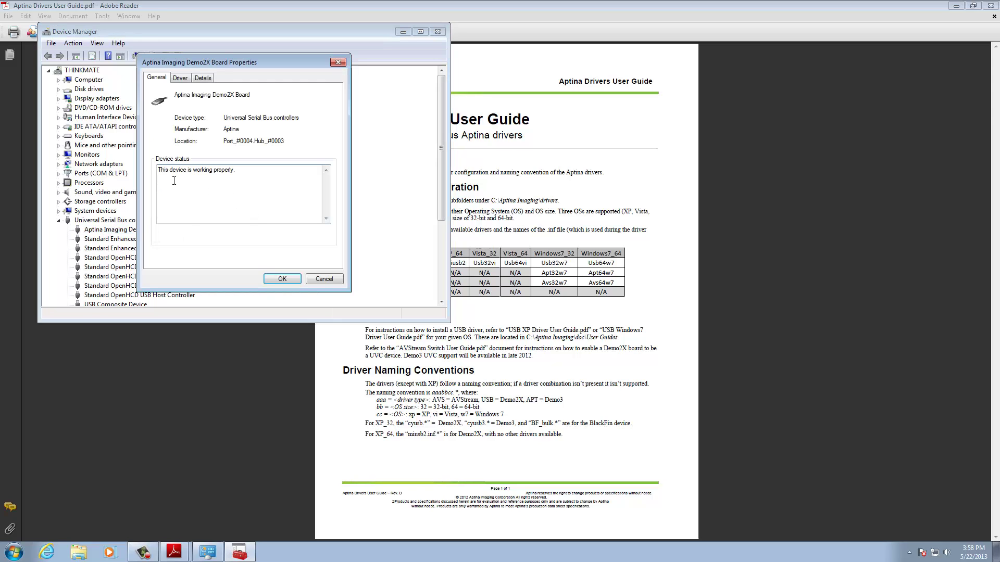
left_click(337, 282)
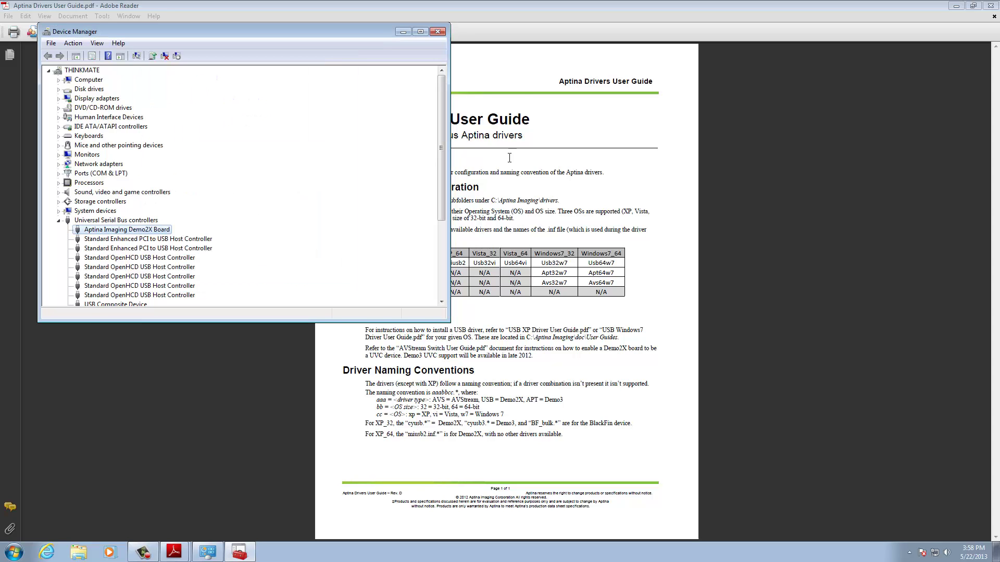
left_click(437, 31)
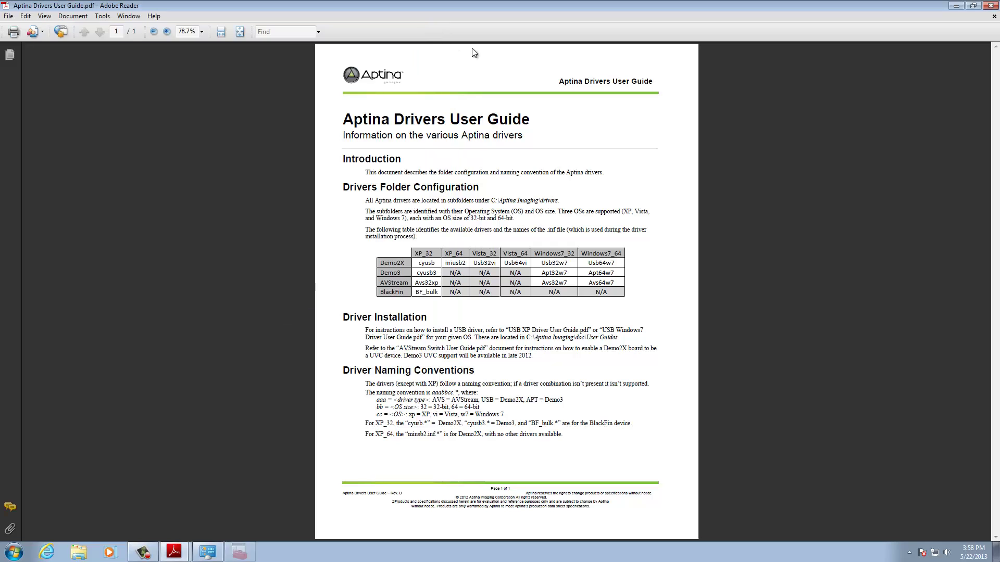
Step: Close the Aptina Drivers User Guide, the system information window and the DevSuite Quick-Start Guide
left_click(993, 5)
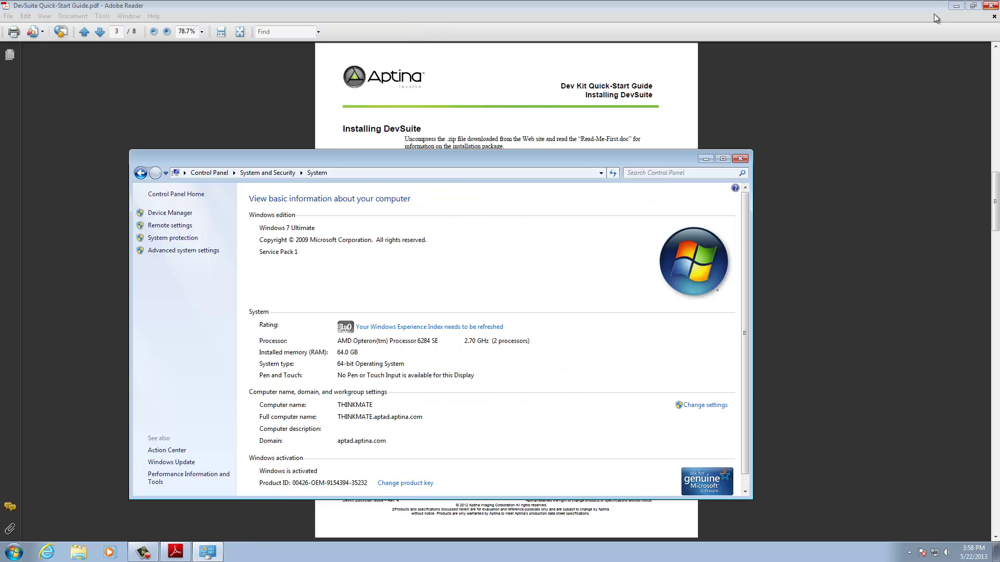
left_click(740, 159)
left_click(989, 5)
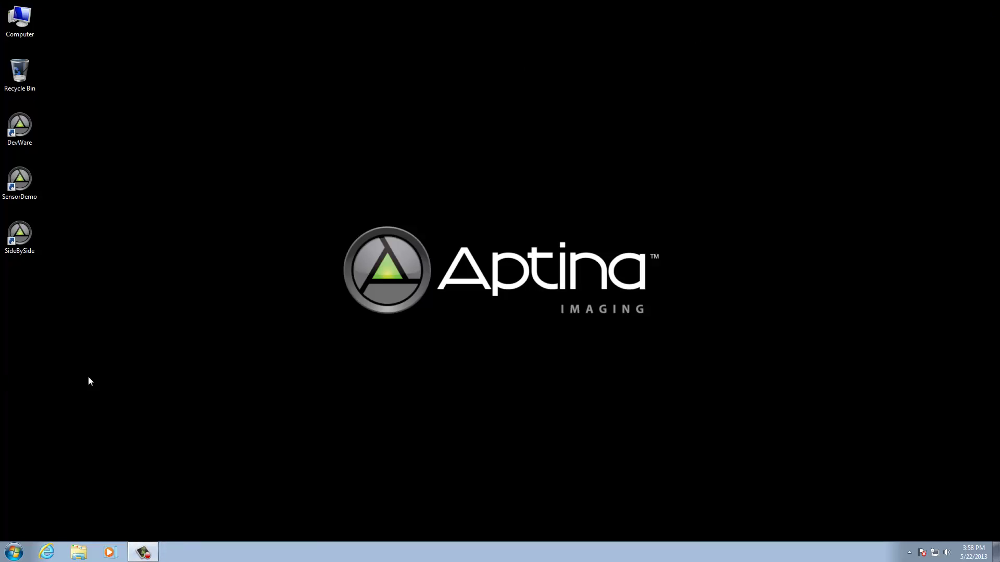
Step: Launch DevWare, stream the MT9P111 sensor, zoom the preview in three times, then close DevWare
double_click(19, 126)
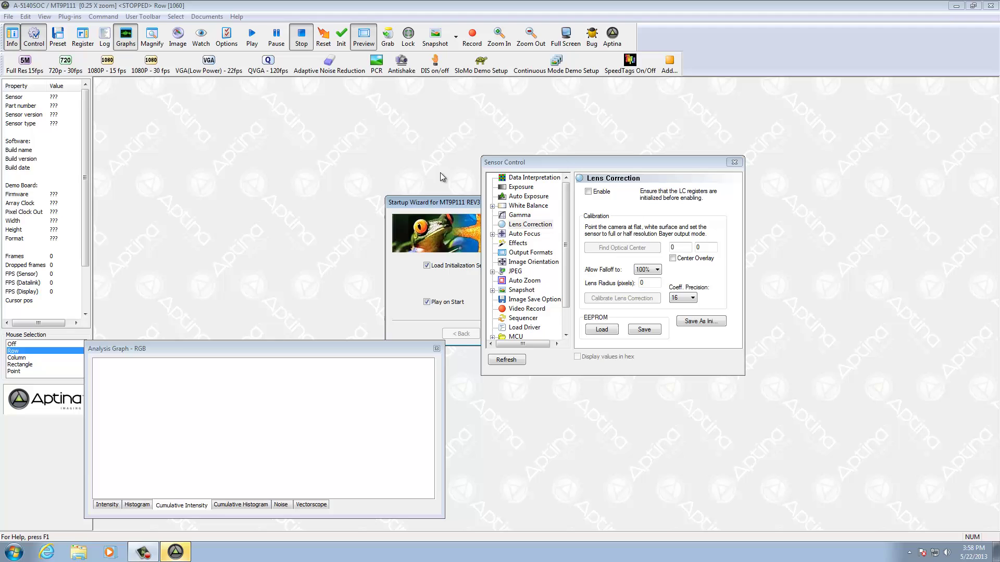
left_click(542, 333)
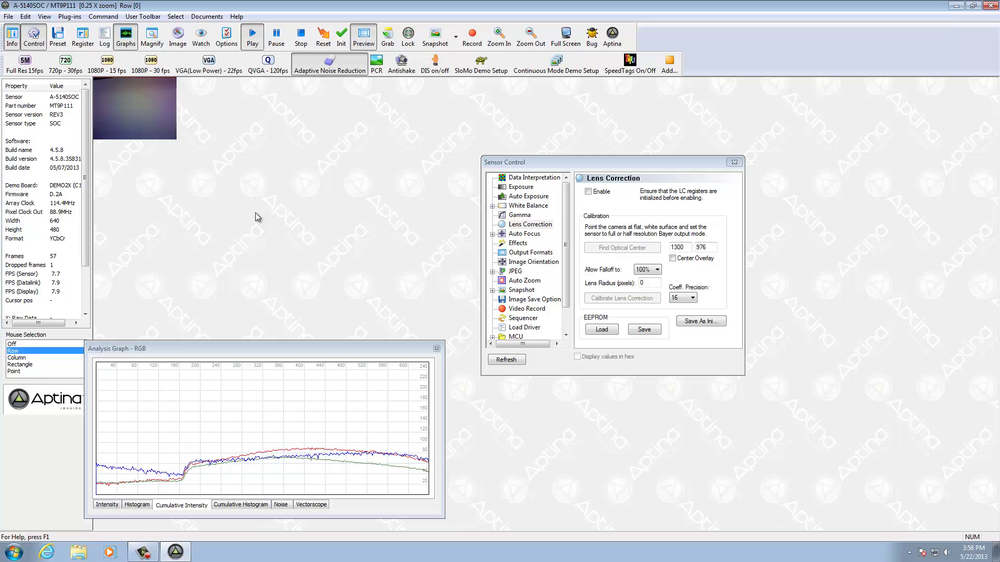
left_click(501, 38)
left_click(501, 38)
left_click(501, 38)
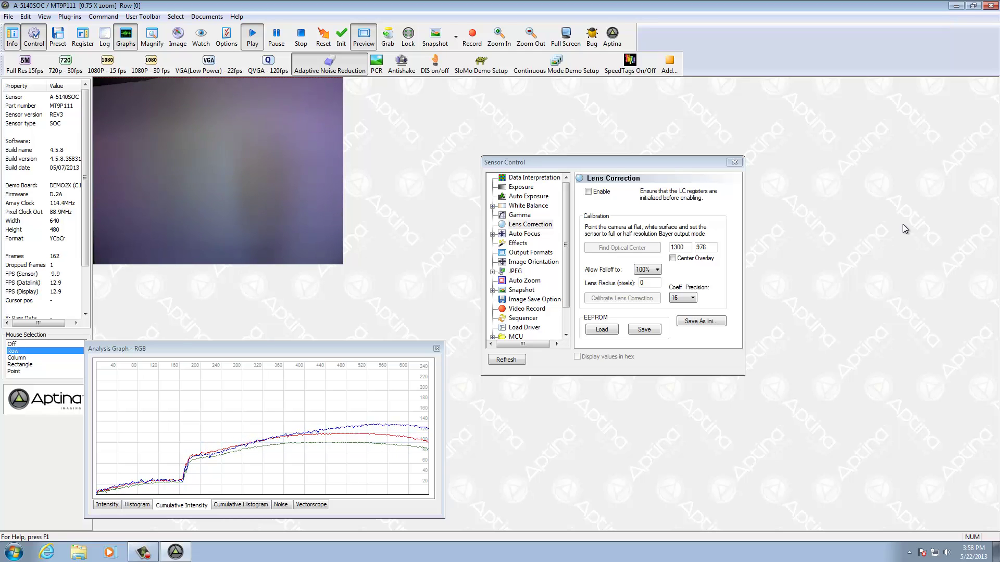
left_click(990, 6)
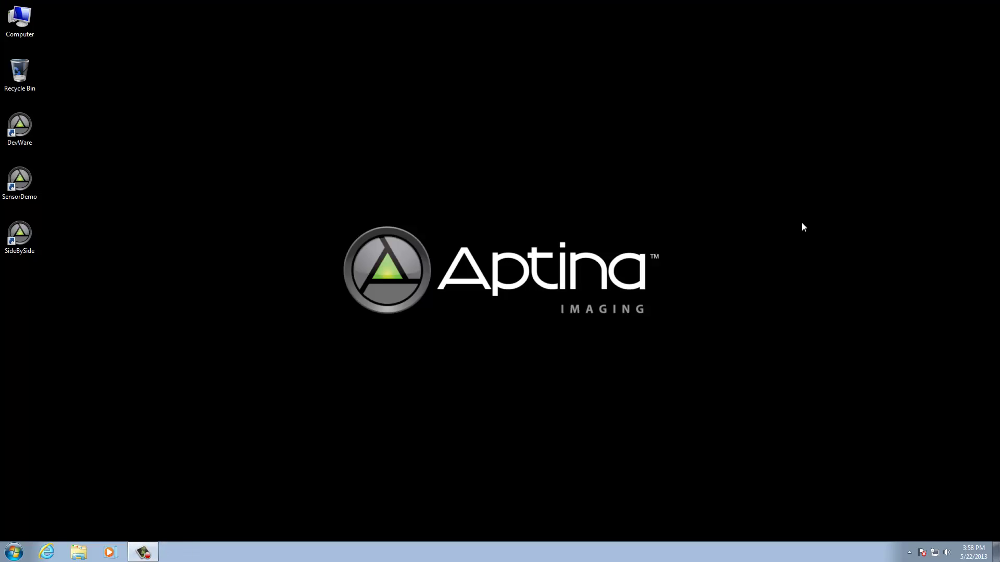